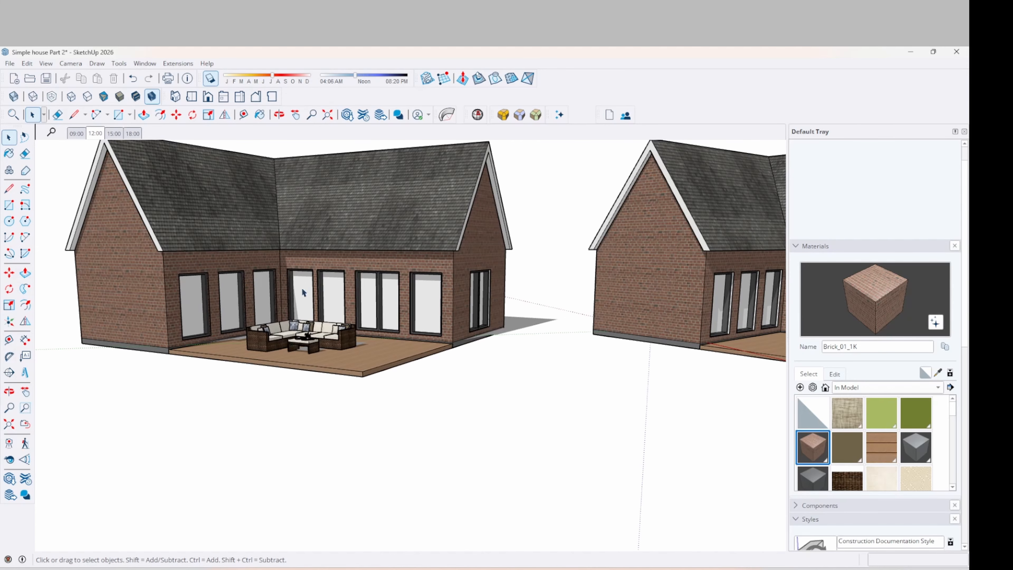
- Examine the two brick houses from several angles to compare their roofs, windows and terraces
middle_click_drag(302, 293, 104, 340)
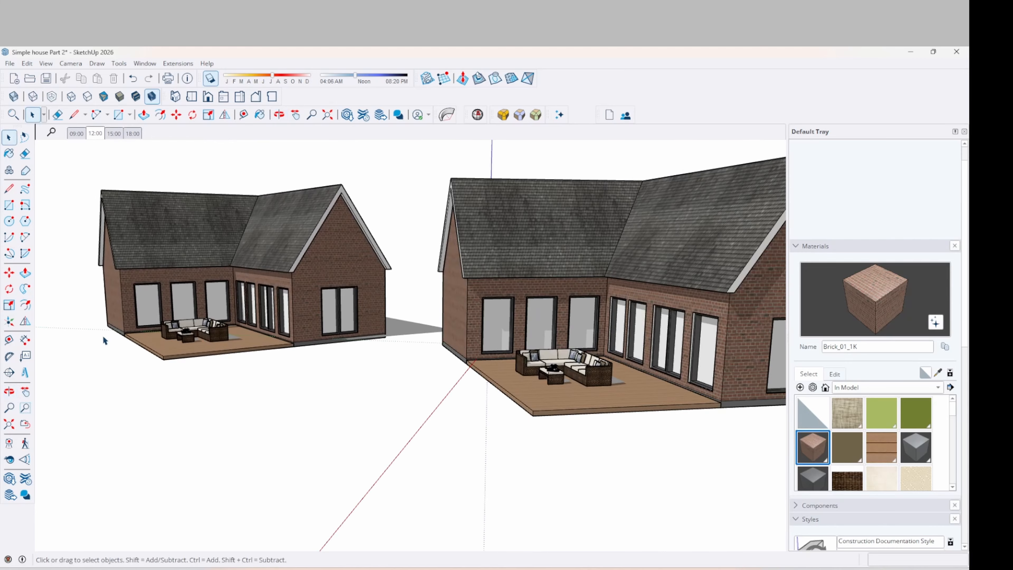
middle_click_drag(199, 346, 391, 279)
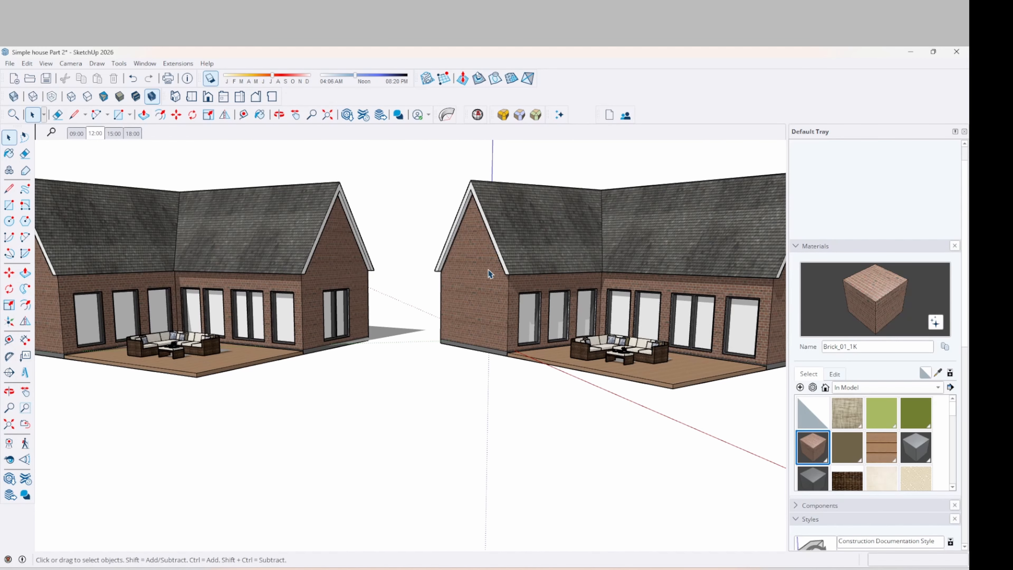
middle_click_drag(487, 360, 453, 361)
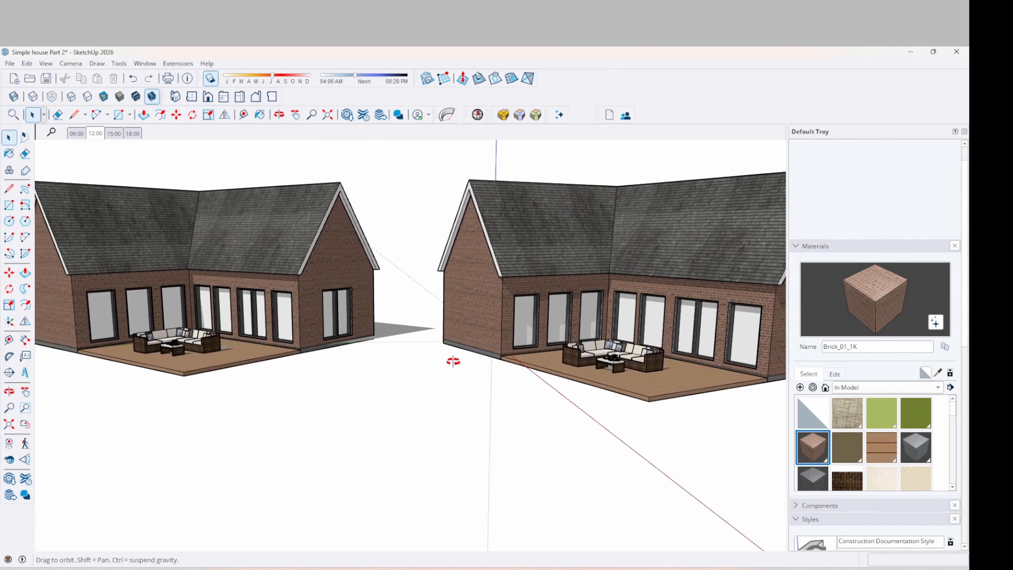
key("o")
left_click_drag(405, 398, 455, 407)
key("space")
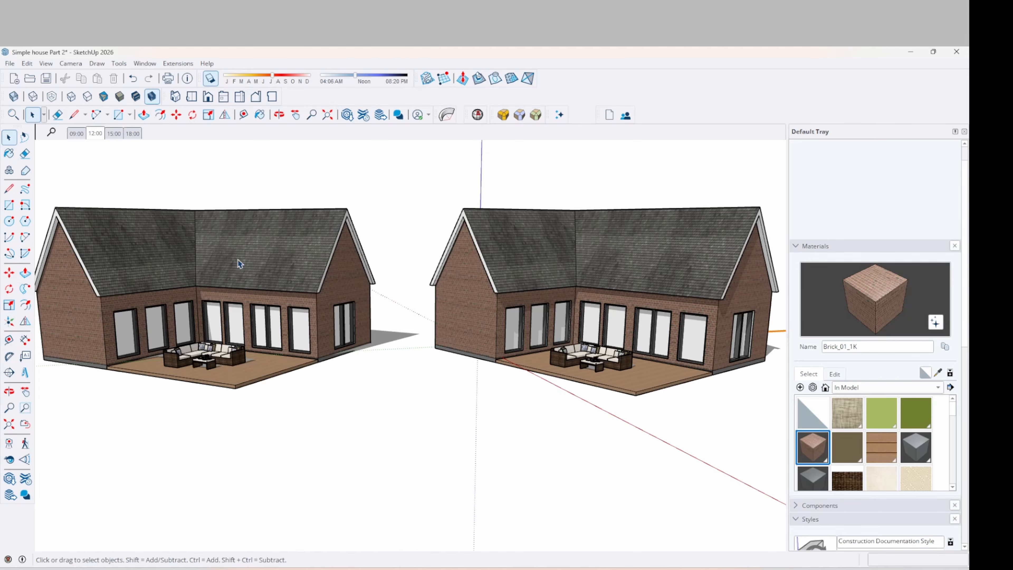
key("o")
left_click_drag(269, 331, 211, 337)
middle_click_drag(214, 337, 249, 364)
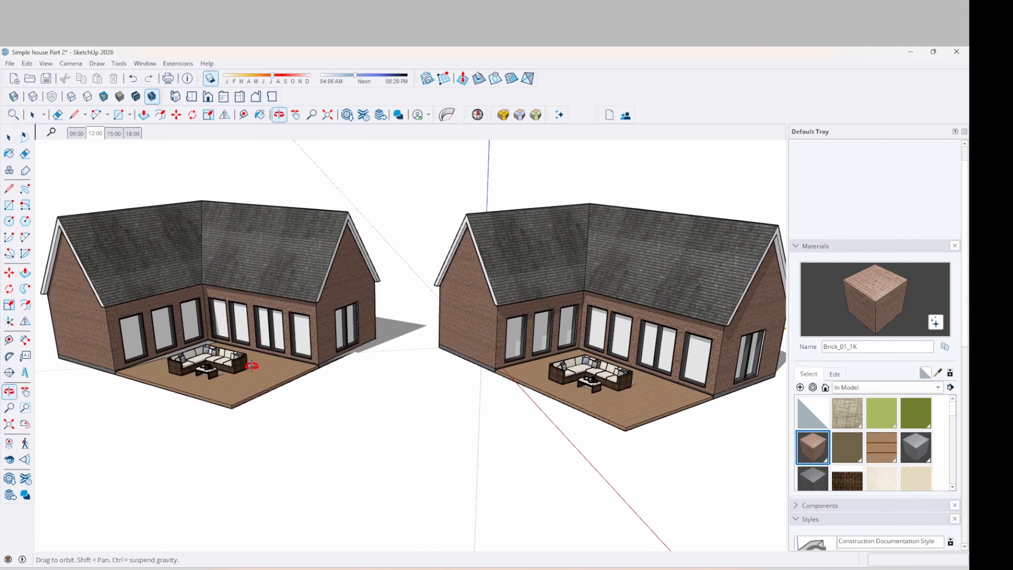
middle_click_drag(380, 360, 391, 322)
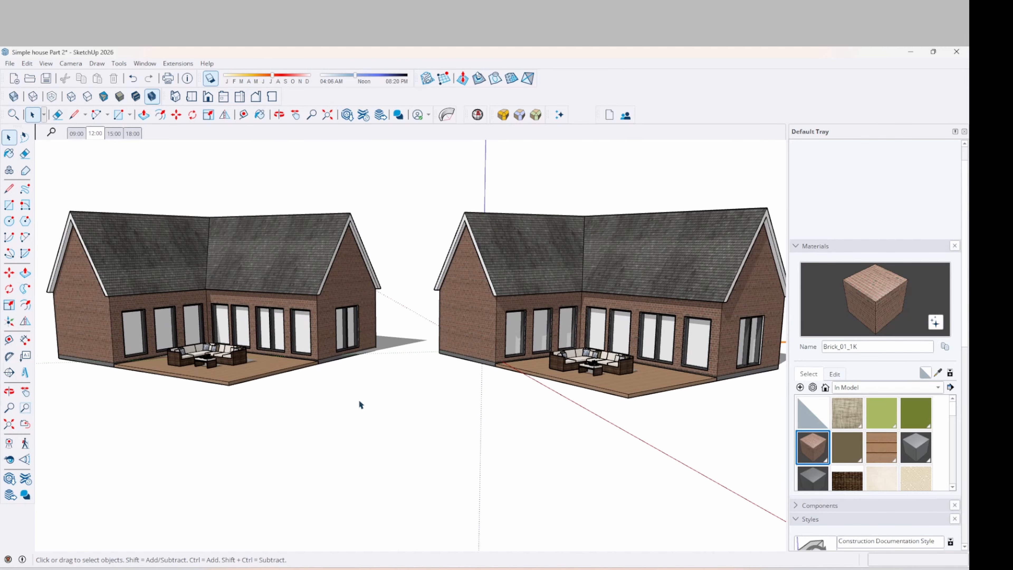
middle_click_drag(517, 351, 495, 345)
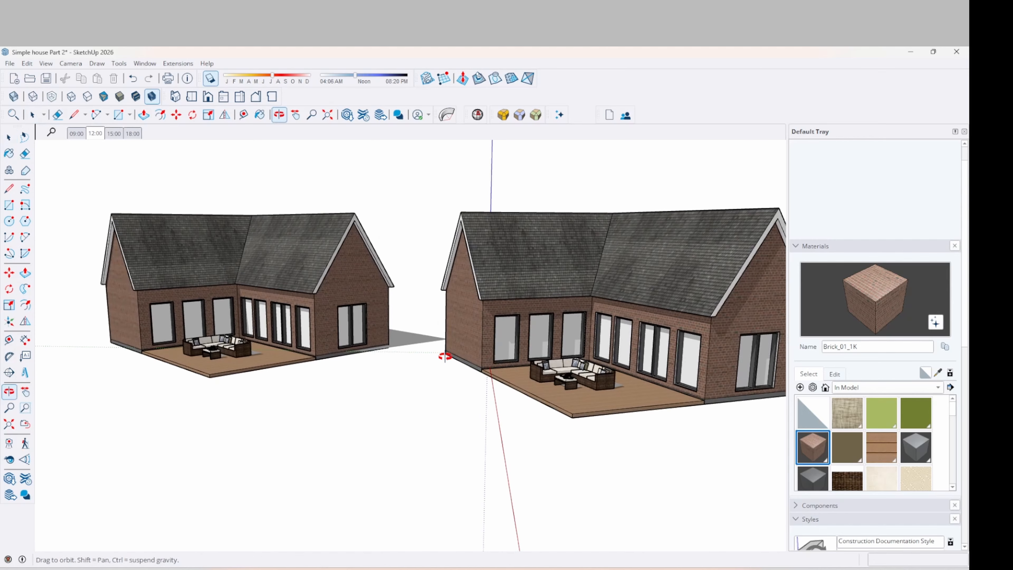
- Inspect the entity type of the outermost terrace window nested in the first house, then leave the house's groups
left_click(161, 319)
double_click(175, 345)
scroll(163, 331, "up", 5)
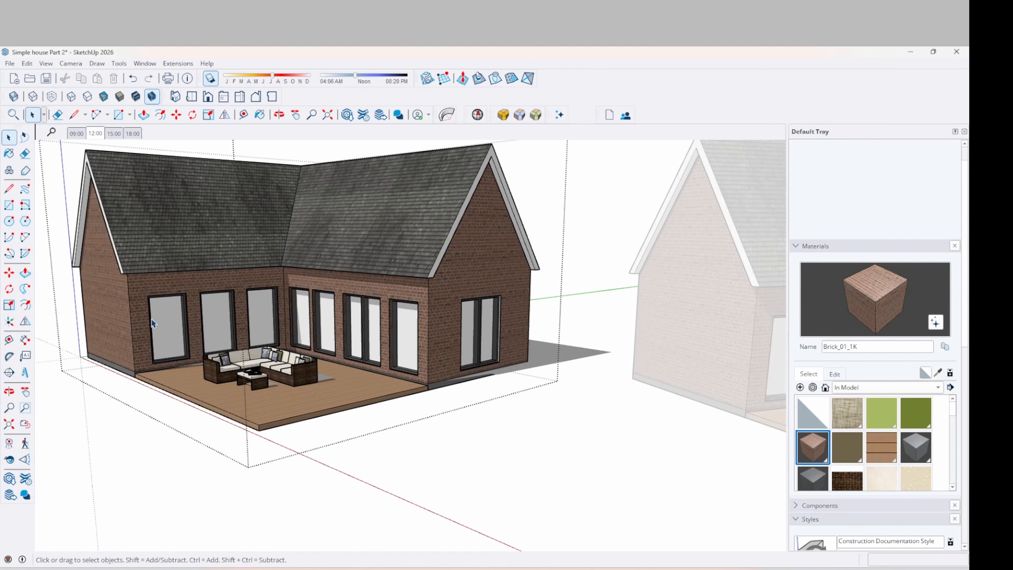
left_click(171, 315)
double_click(171, 317)
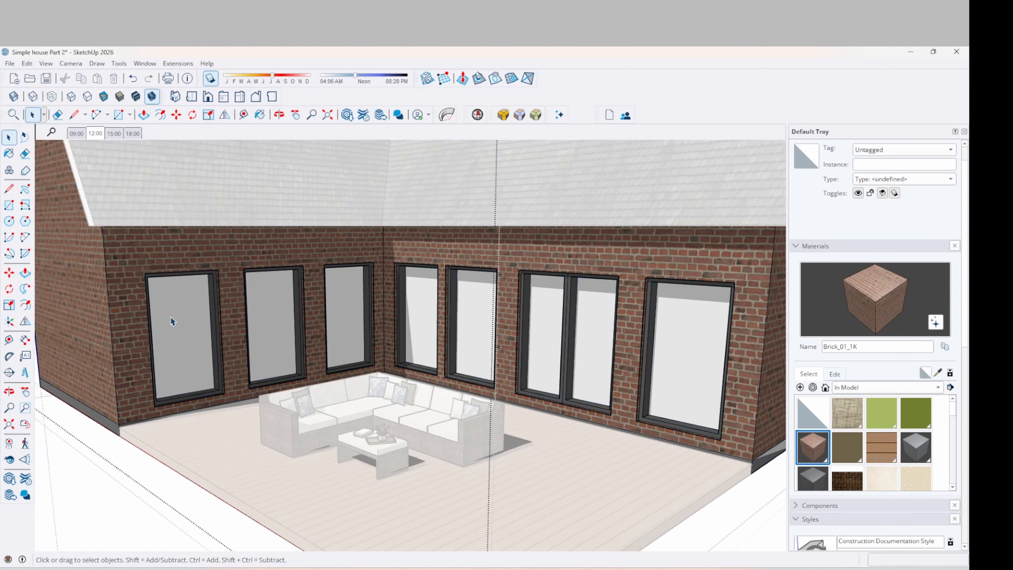
double_click(183, 318)
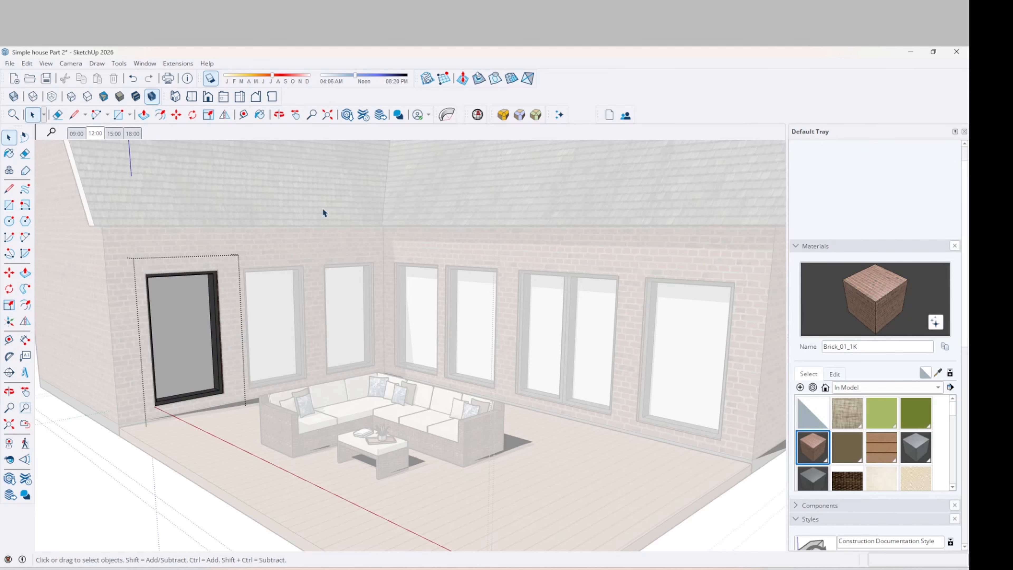
left_click(269, 224)
left_click(195, 311)
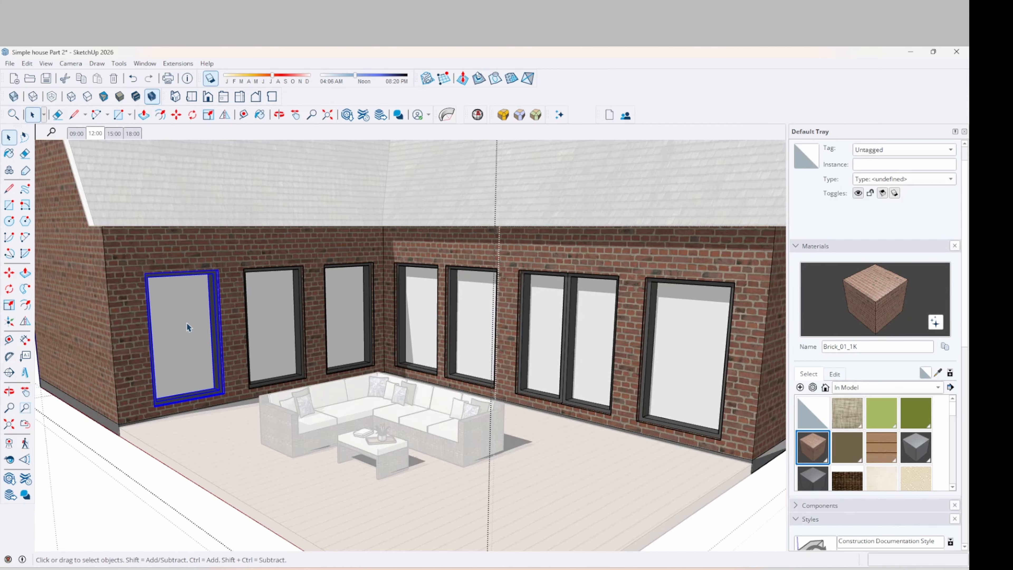
scroll(842, 190, "up", 1)
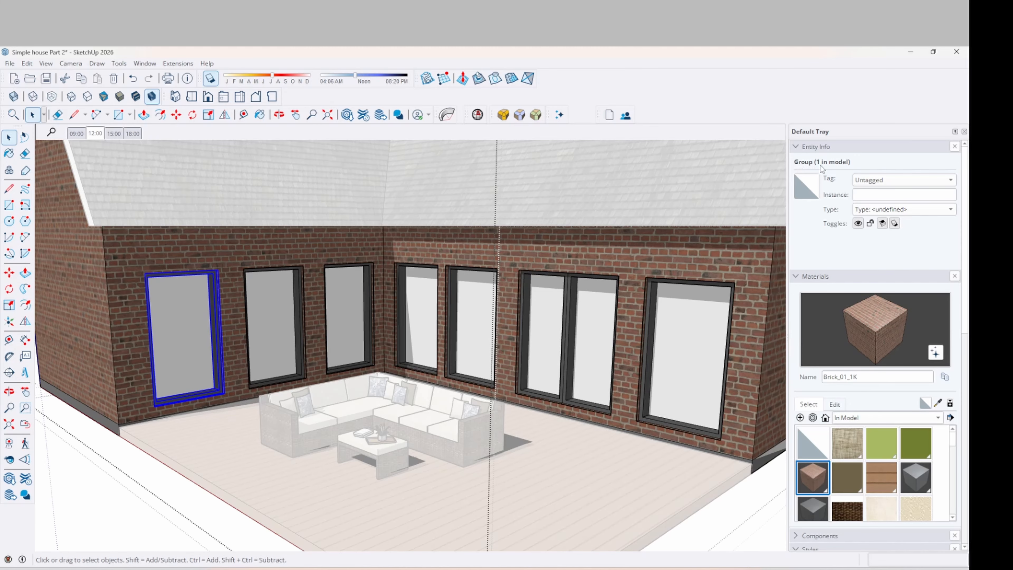
scroll(70, 277, "down", 5)
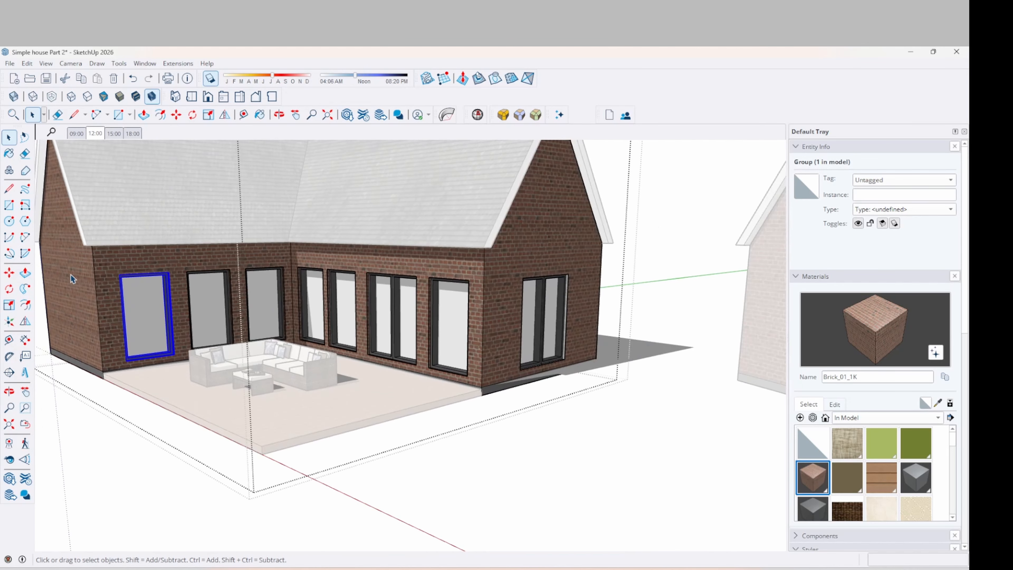
left_click(348, 421)
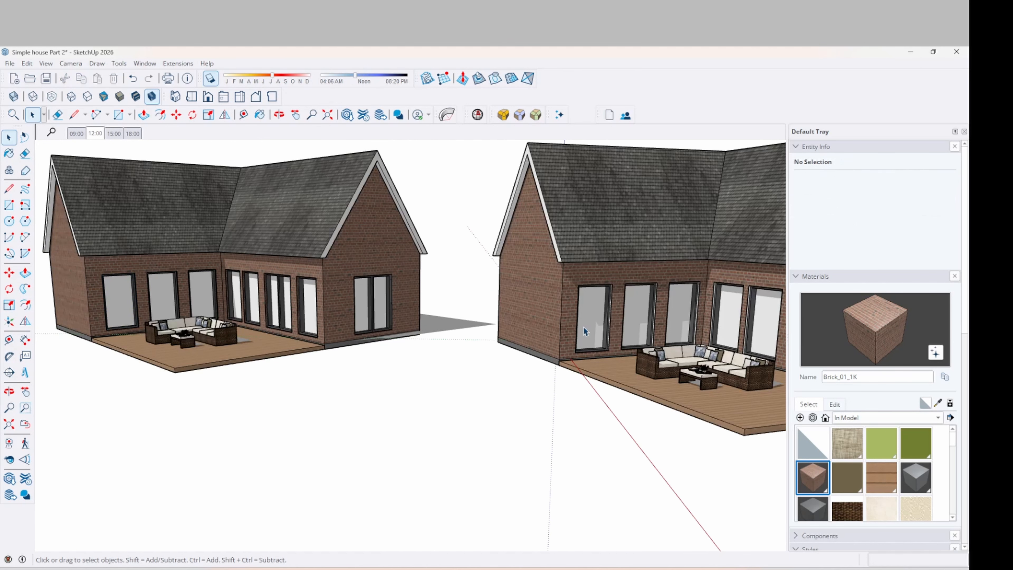
- Inspect the entity type of the matching terrace window in the second house, then leave its groups
double_click(590, 325)
left_click(591, 327)
double_click(594, 321)
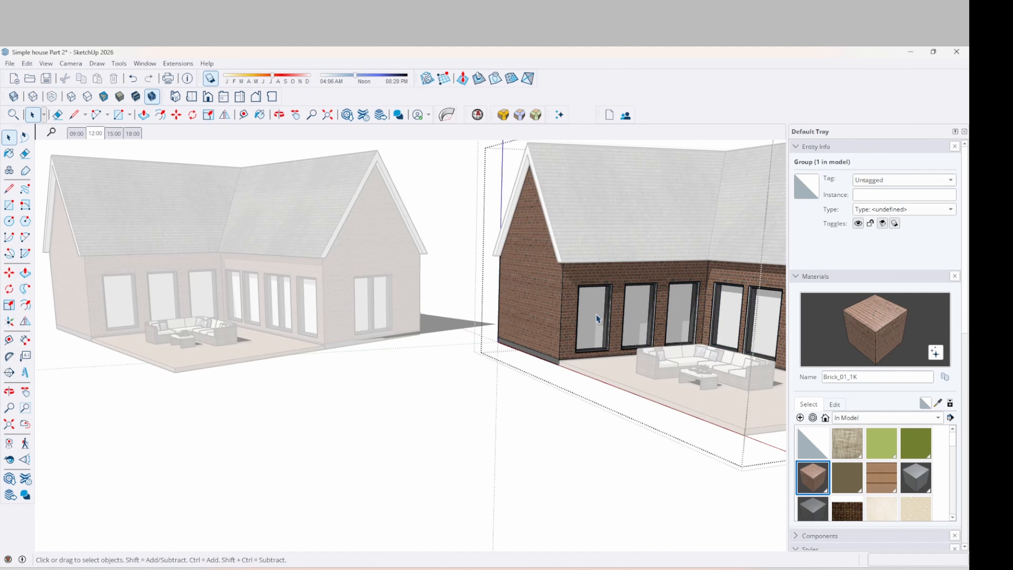
left_click(607, 307)
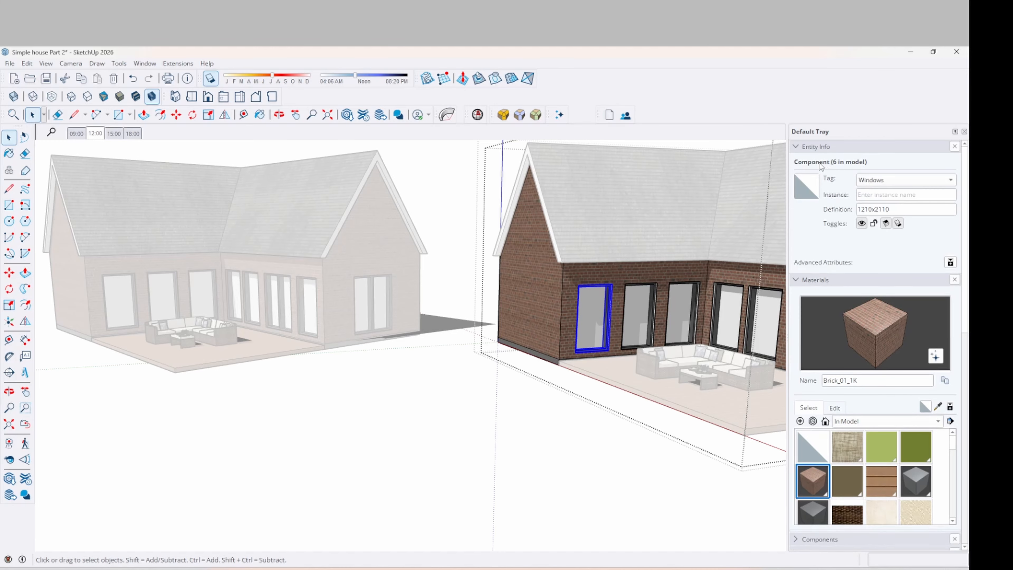
left_click(443, 490)
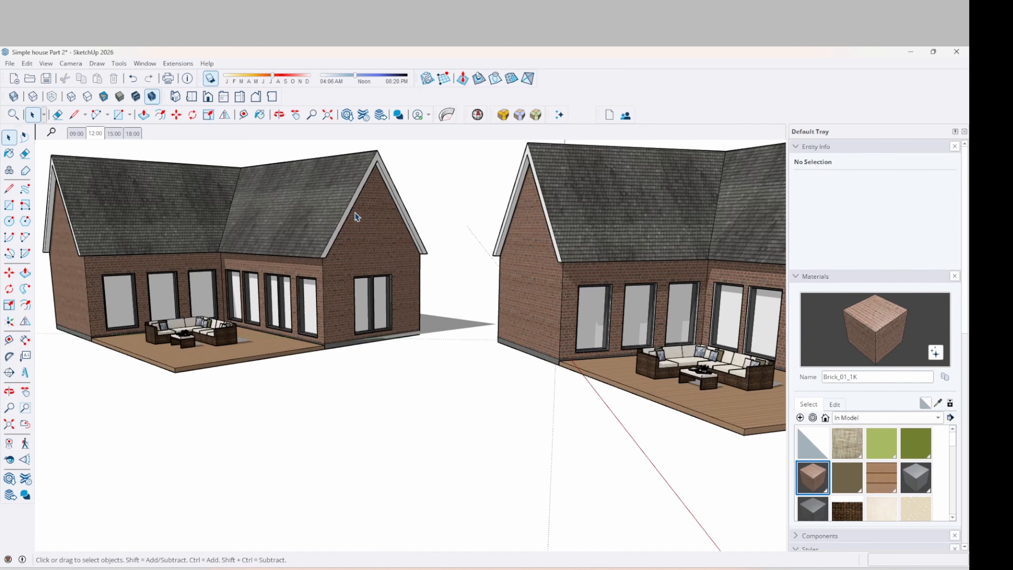
scroll(182, 392, "down", 3)
middle_click_drag(183, 394, 224, 371)
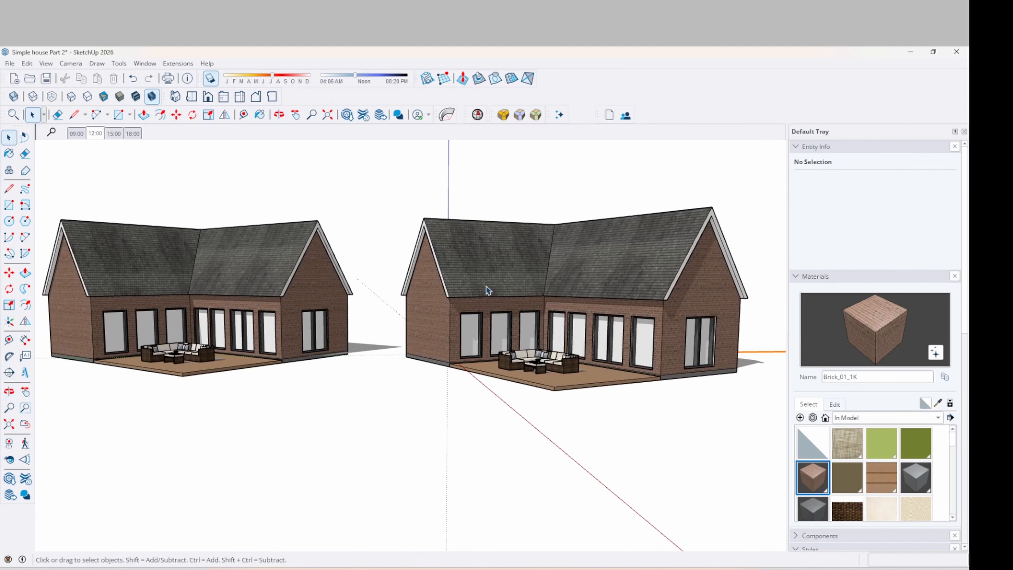
middle_click_drag(423, 349, 371, 367)
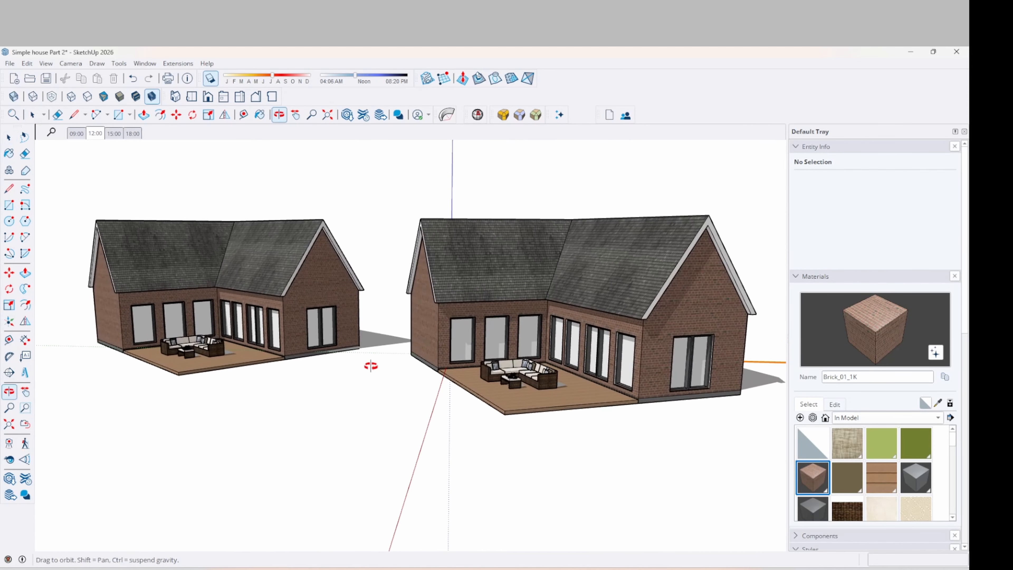
left_click(464, 335)
left_click(48, 394)
- Open the outermost terrace window group of the first house for editing and select its pane face
scroll(47, 394, "up", 2)
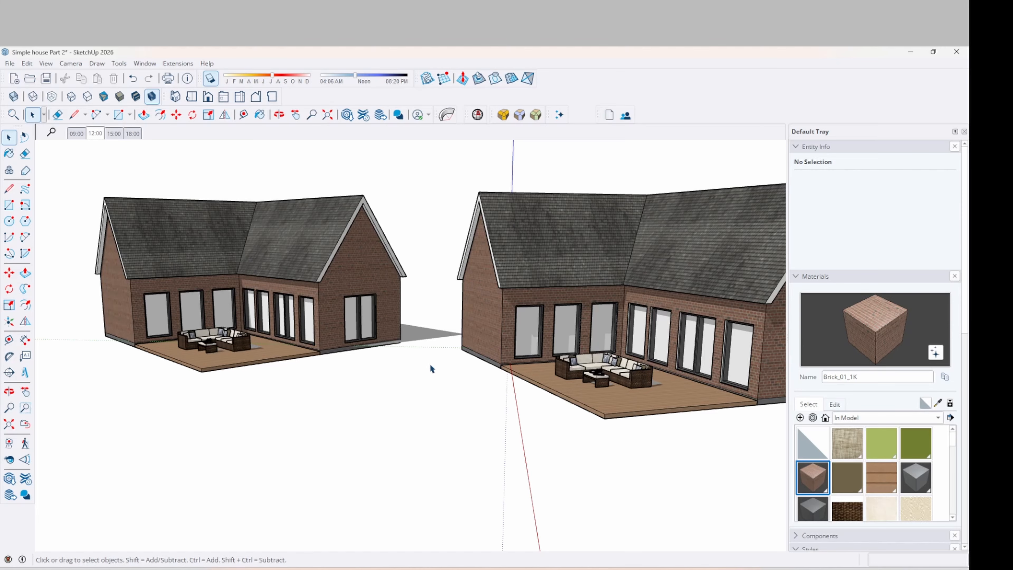
scroll(150, 309, "up", 5)
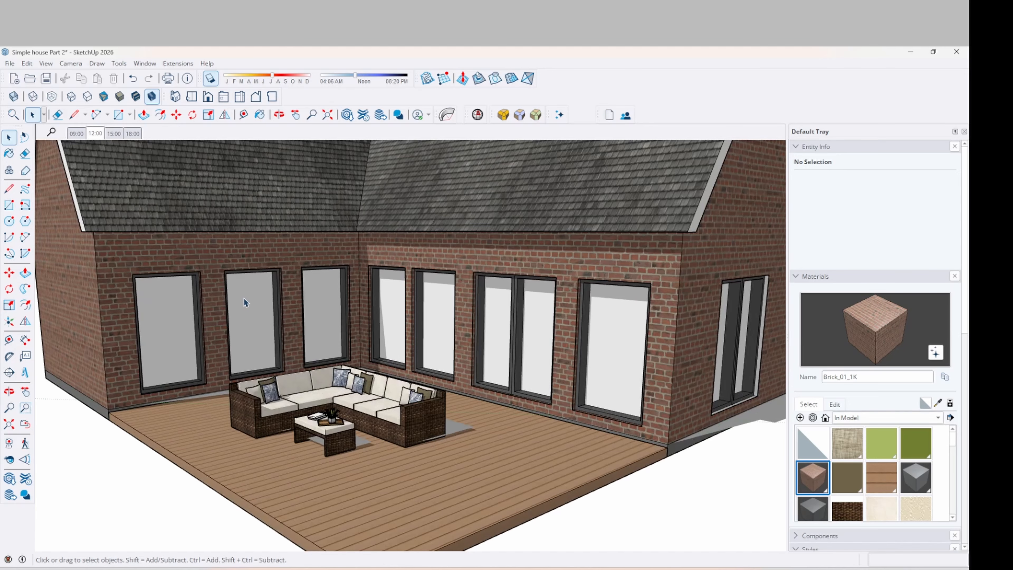
mouse_move(244, 302)
middle_mouse_down()
mouse_move(267, 287)
mouse_move(290, 296)
mouse_move(263, 307)
middle_mouse_up()
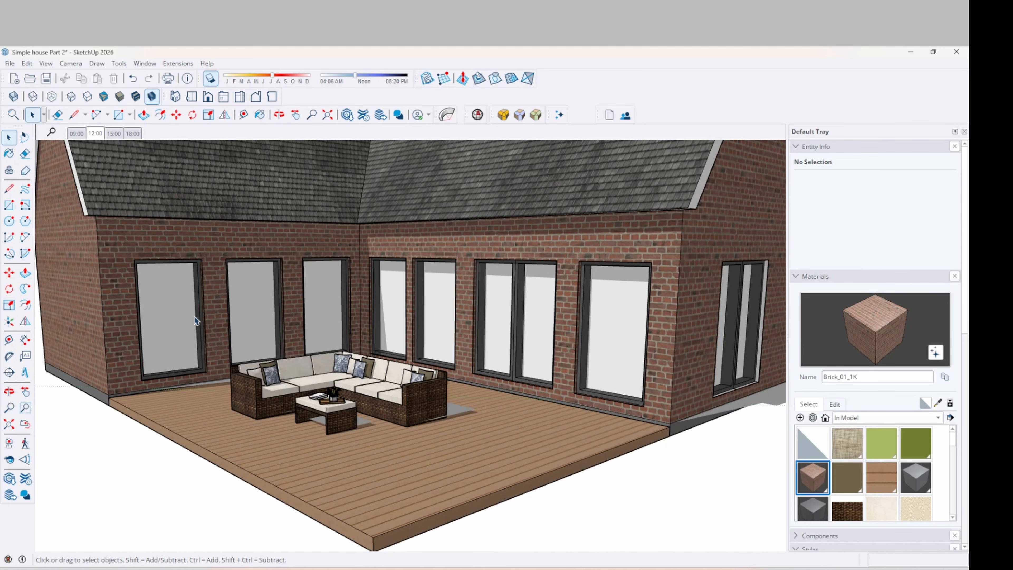
double_click(166, 310)
left_click(172, 320)
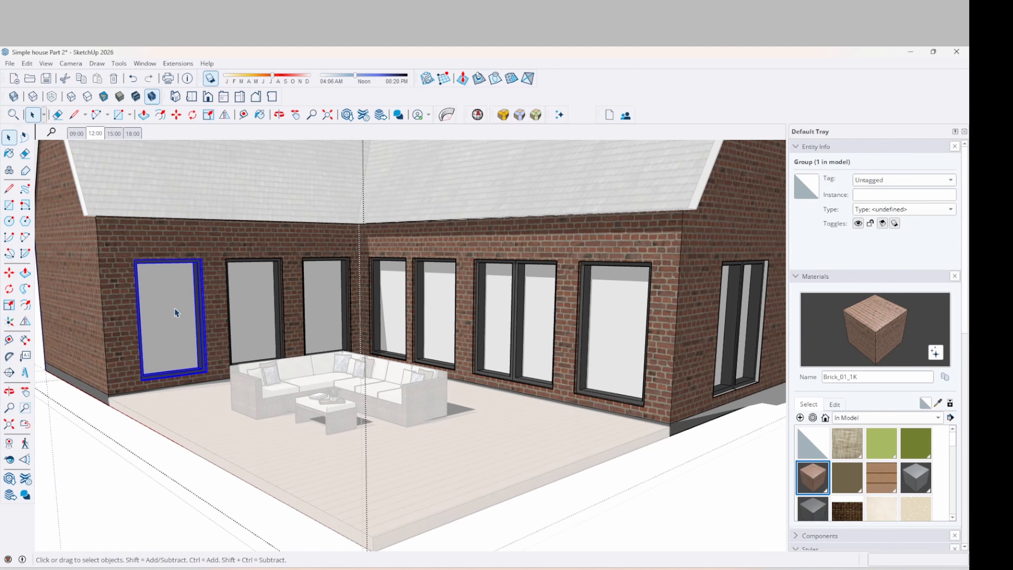
double_click(175, 309)
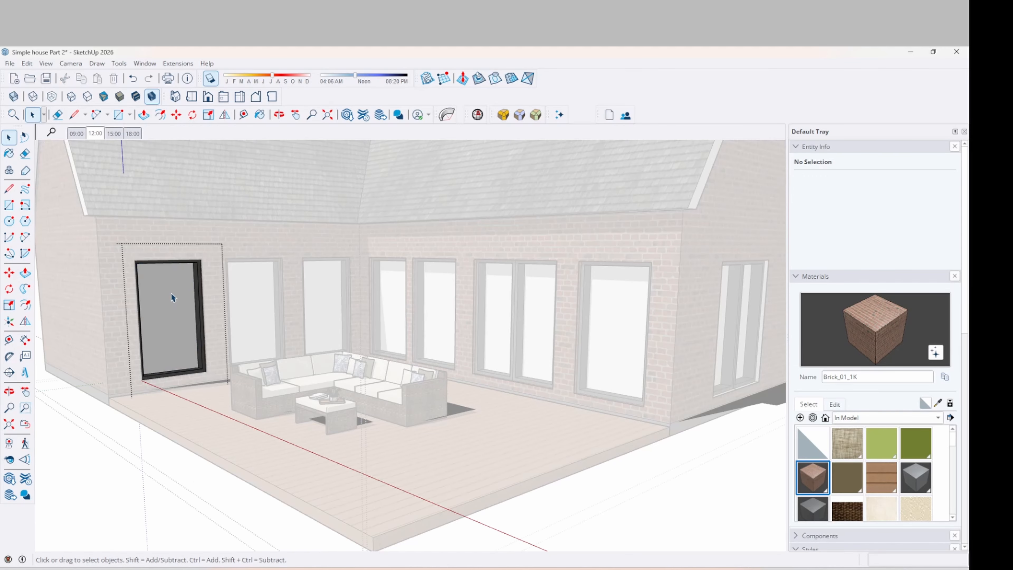
left_click(164, 305)
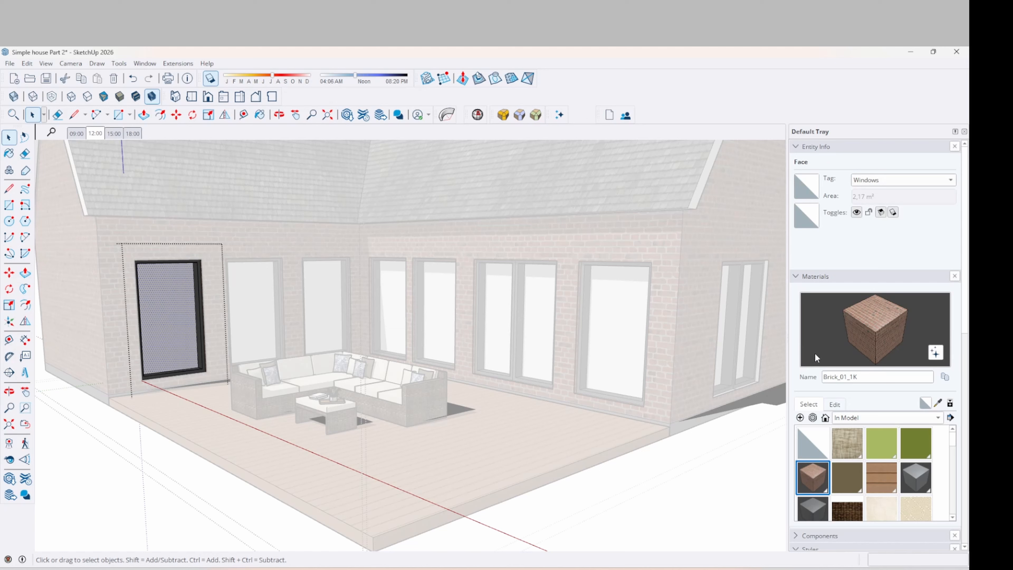
- Paint the selected window pane with Glass_Basic_01 from the Glass collection and close the window group
left_click(857, 418)
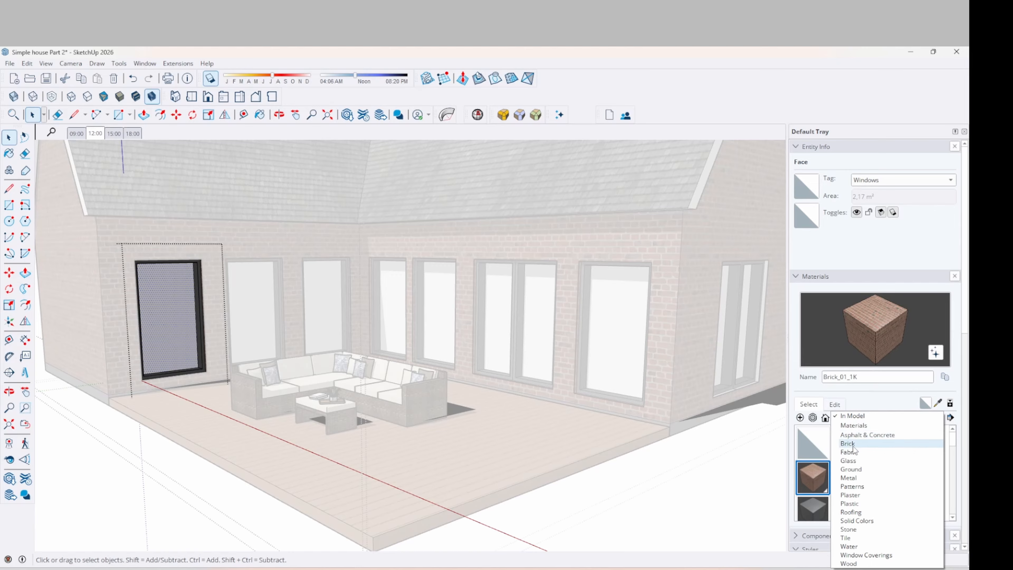
left_click(854, 460)
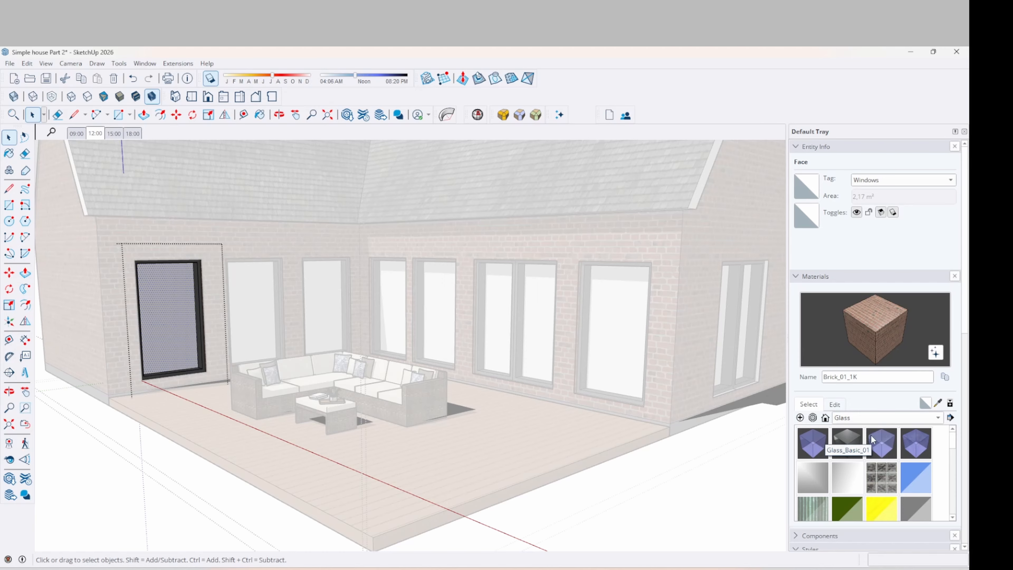
left_click(813, 443)
left_click(170, 319)
key("space")
left_click(176, 483)
mouse_move(207, 451)
middle_mouse_down()
mouse_move(77, 458)
mouse_move(44, 411)
mouse_move(63, 428)
mouse_move(190, 443)
middle_mouse_up()
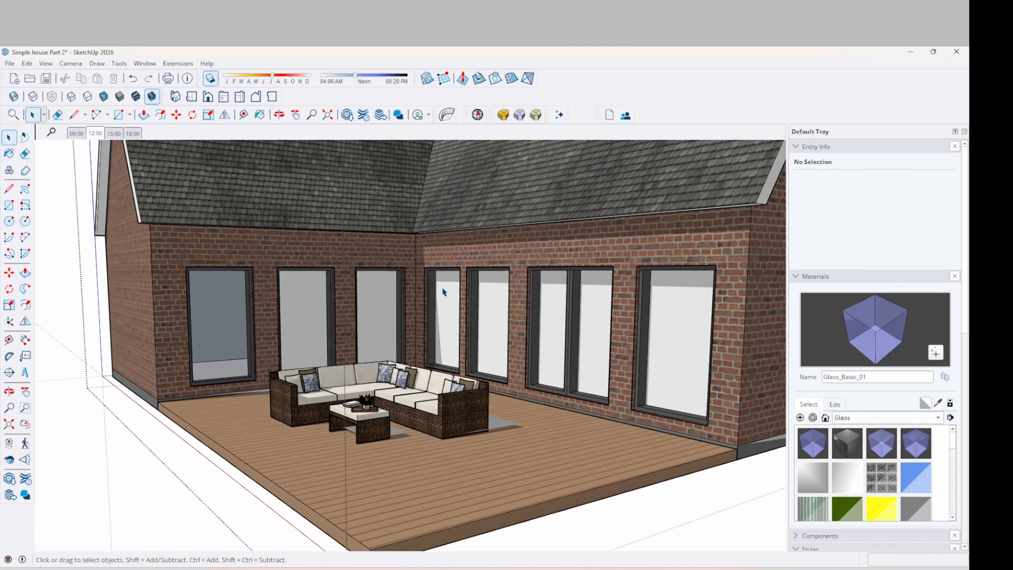
- Open the second terrace window group, paint its pane with Glass_Basic_01 and leave the group
middle_click_drag(337, 352, 373, 378)
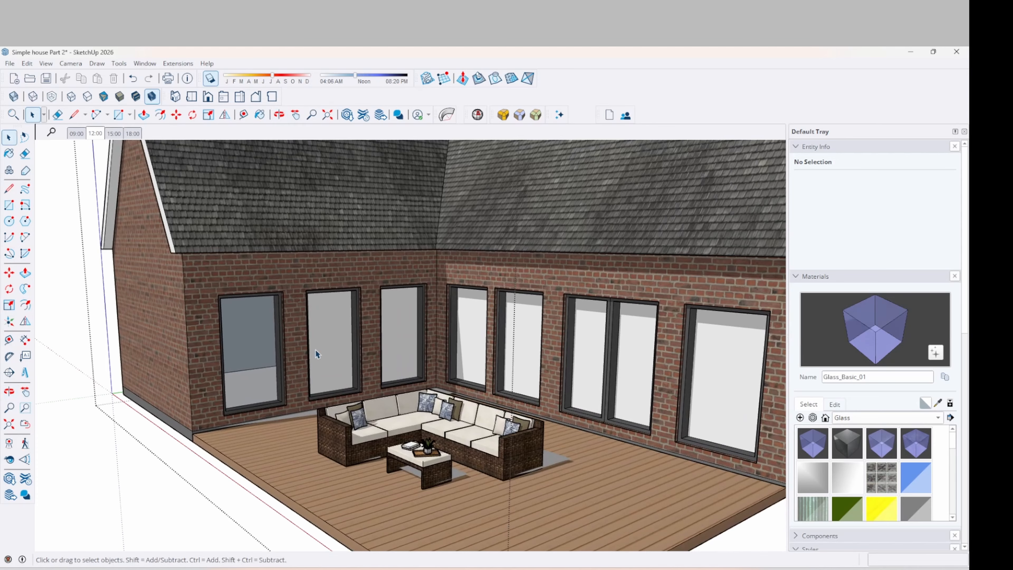
double_click(327, 346)
double_click(327, 348)
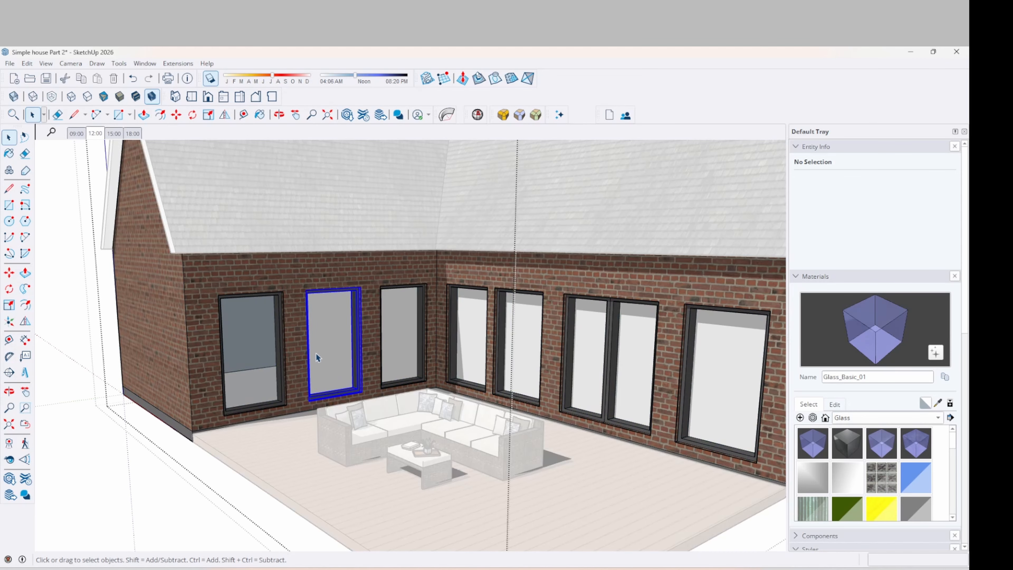
left_click(329, 339)
key("b")
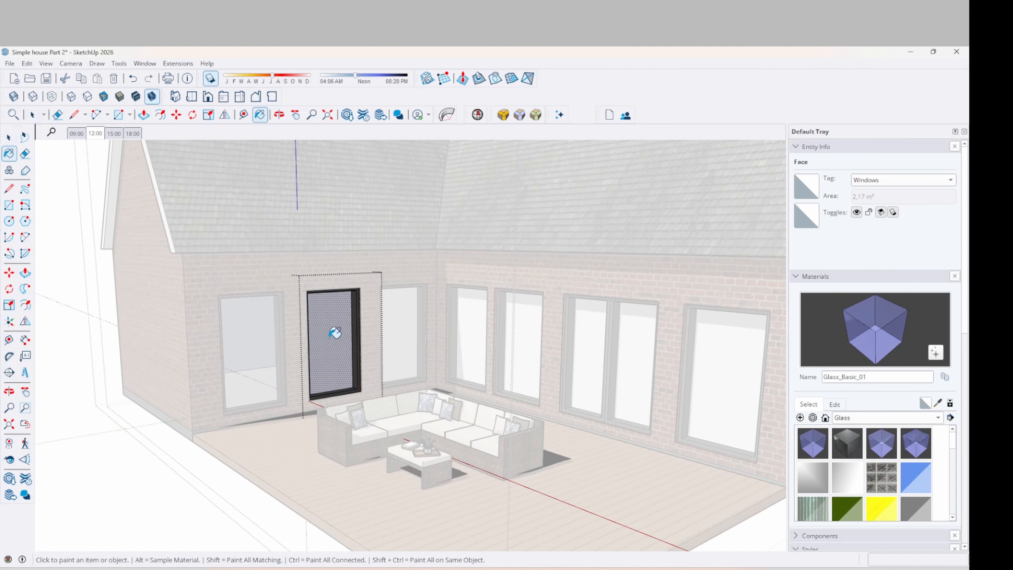
left_click(333, 319)
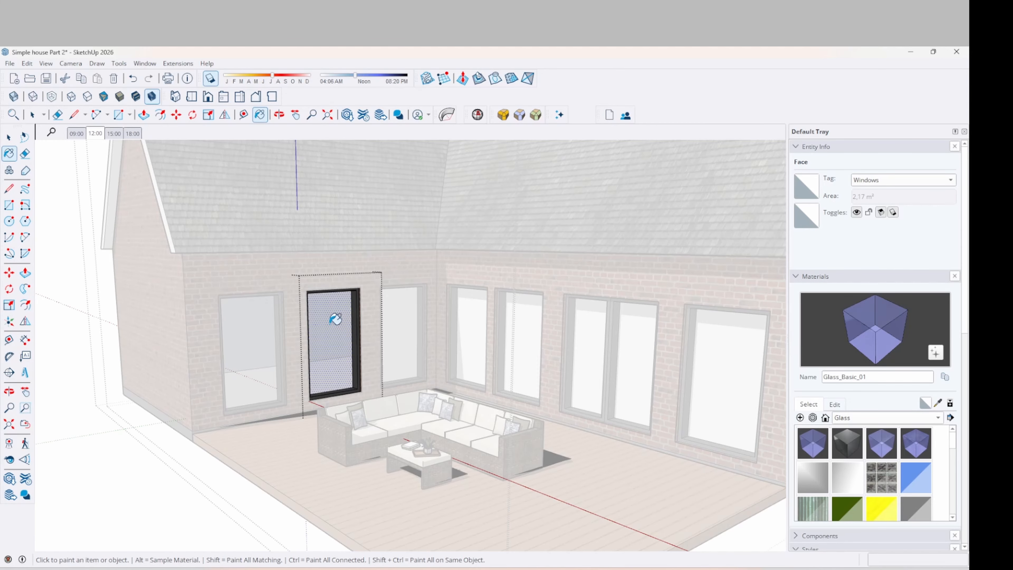
key("space")
left_click(129, 501)
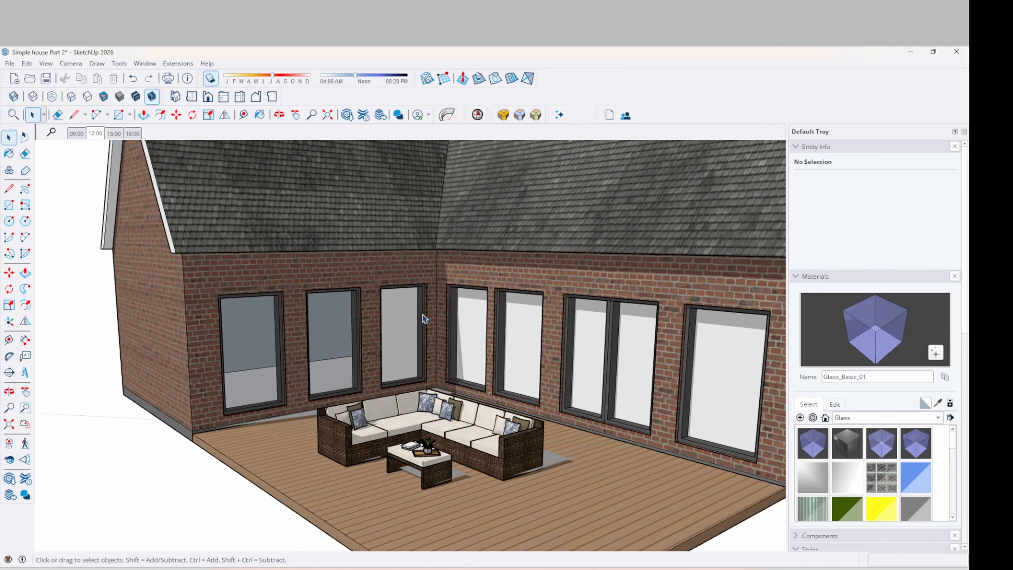
- Open the third terrace window group of the first house, paint its pane with Glass_Basic_01 and leave the group
double_click(401, 325)
double_click(400, 326)
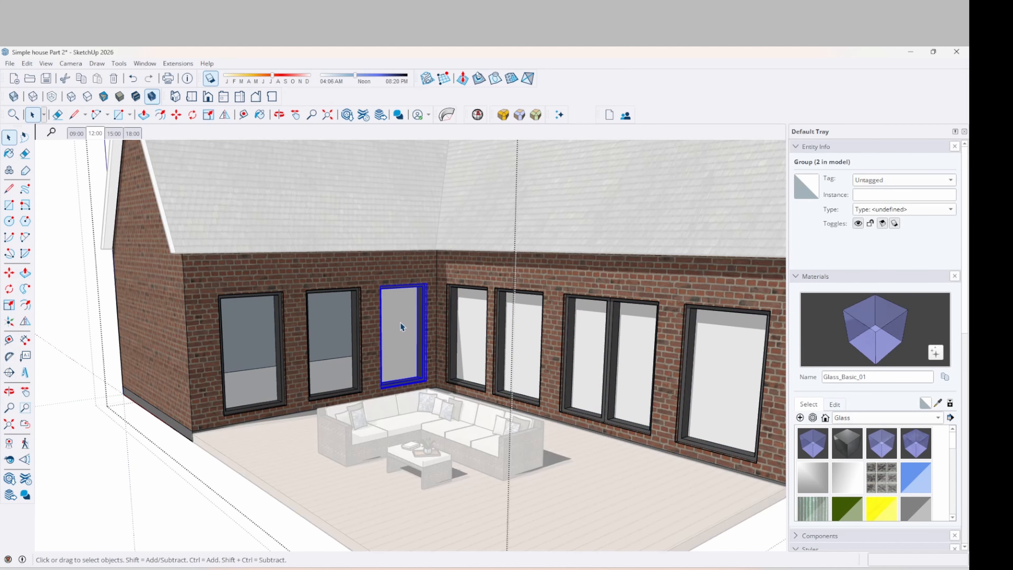
left_click(402, 330)
key("b")
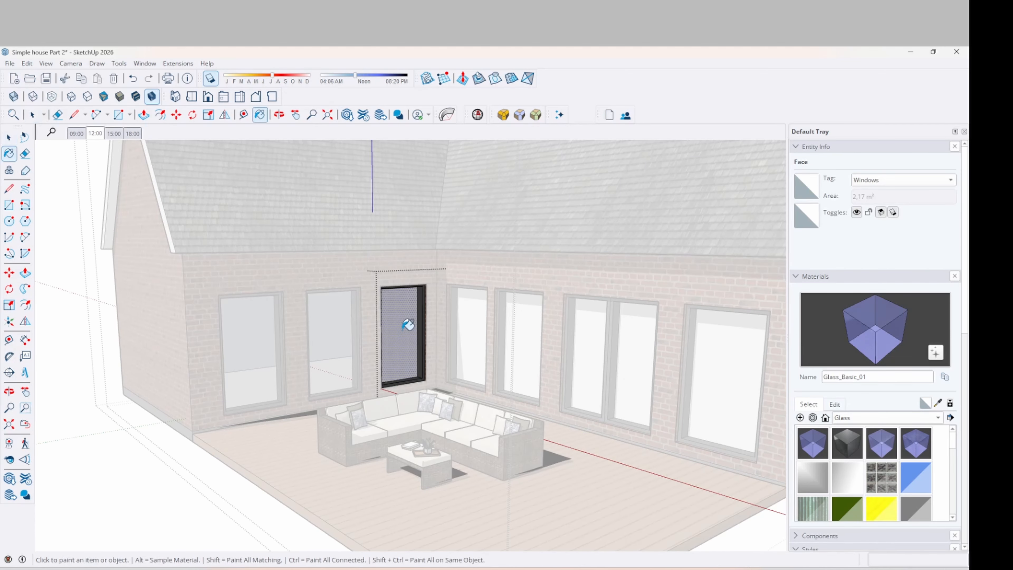
left_click(400, 315)
key("space")
left_click(100, 493)
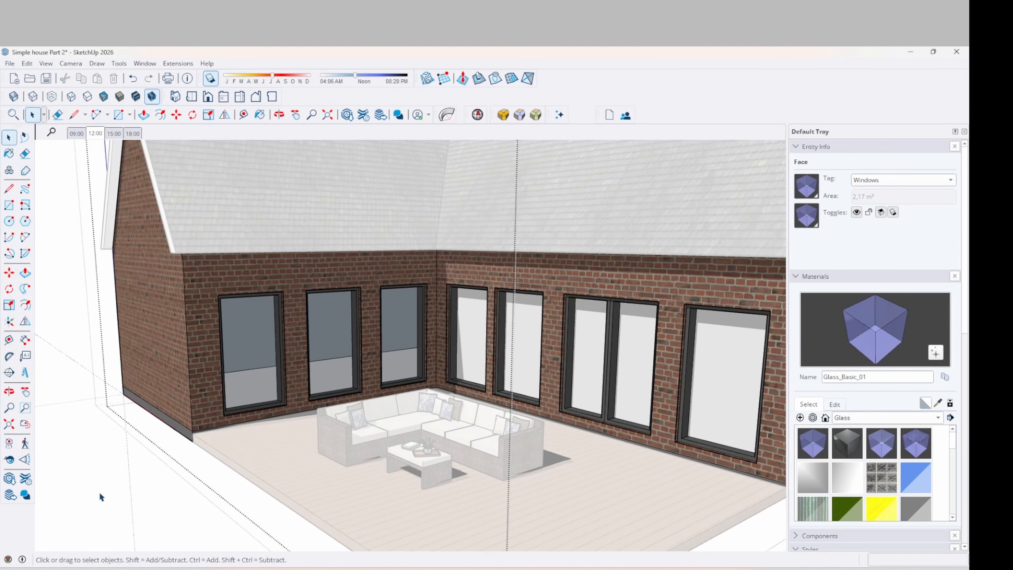
- Paint the pane of the first window on the adjoining terrace wall with Glass_Basic_01 and leave its group
middle_click_drag(450, 319, 547, 315)
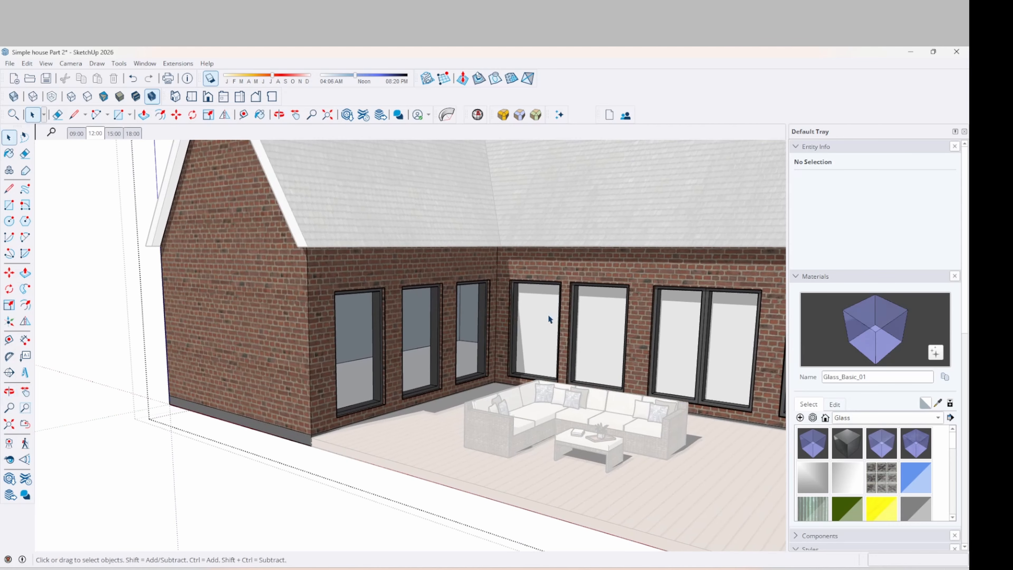
double_click(546, 315)
left_click(545, 315)
left_click(546, 325)
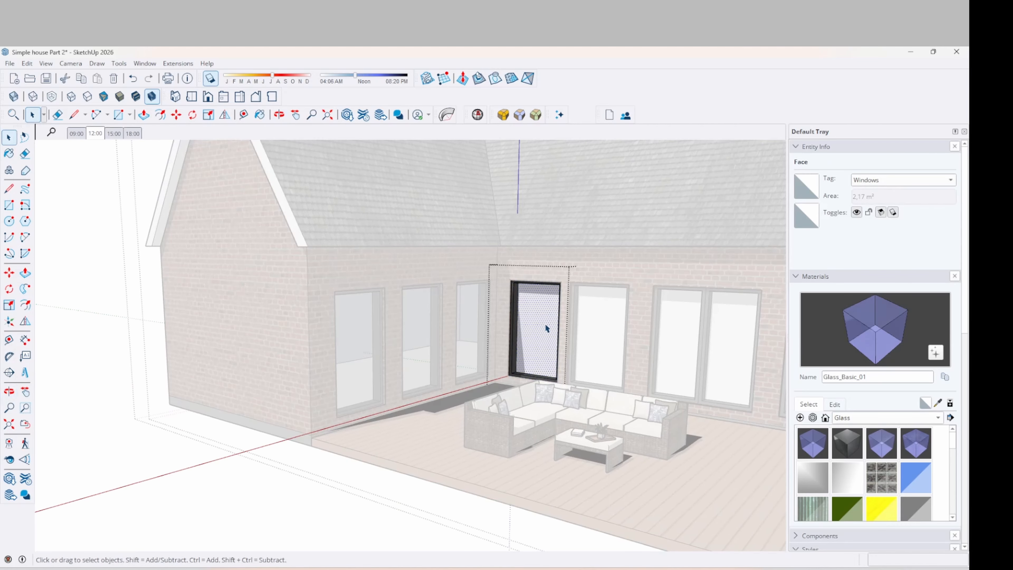
key("b")
left_click(549, 314)
key("space")
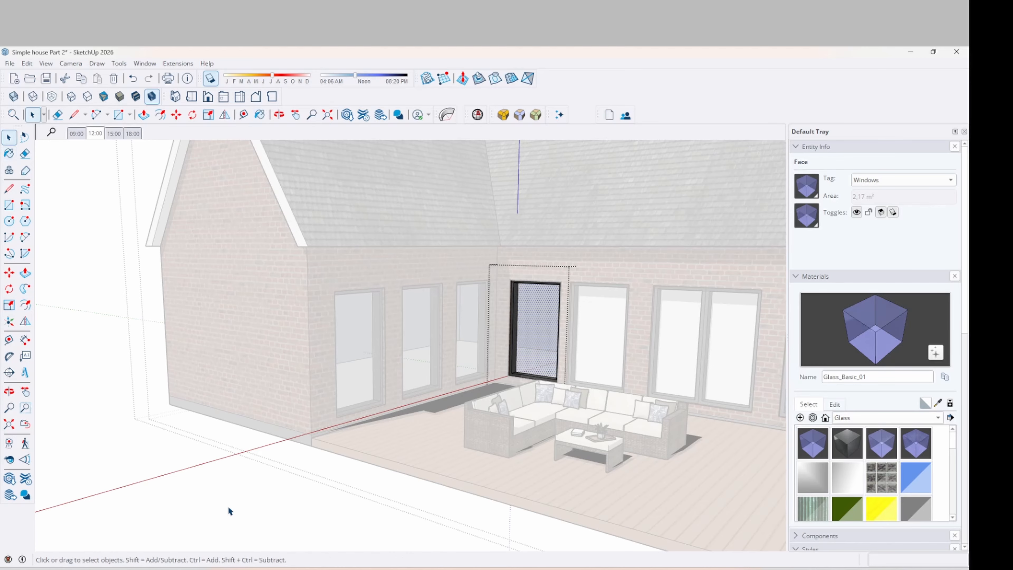
left_click(229, 507)
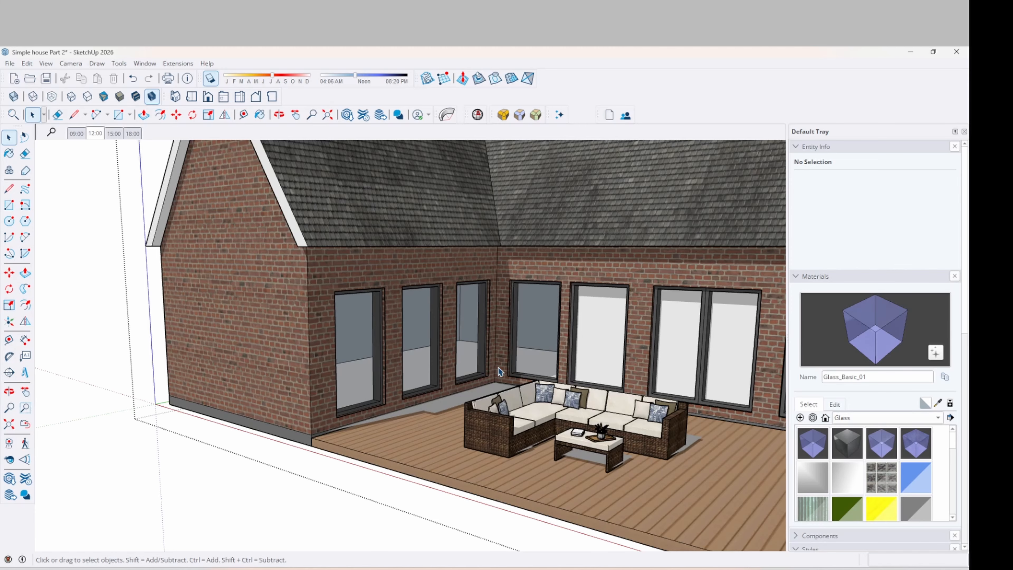
- Paint the pane of the second window on the adjoining terrace wall with Glass_Basic_01 and close its group
scroll(558, 339, "up", 2)
middle_click_drag(554, 352, 503, 340)
double_click(494, 342)
left_click(494, 342)
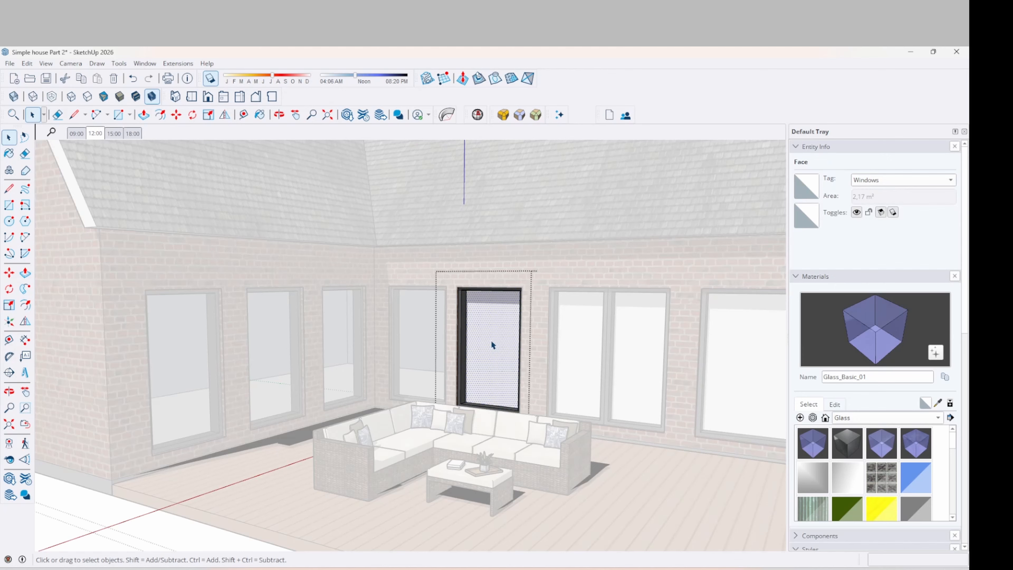
key("b")
left_click(491, 335)
key("space")
scroll(403, 315, "down", 4)
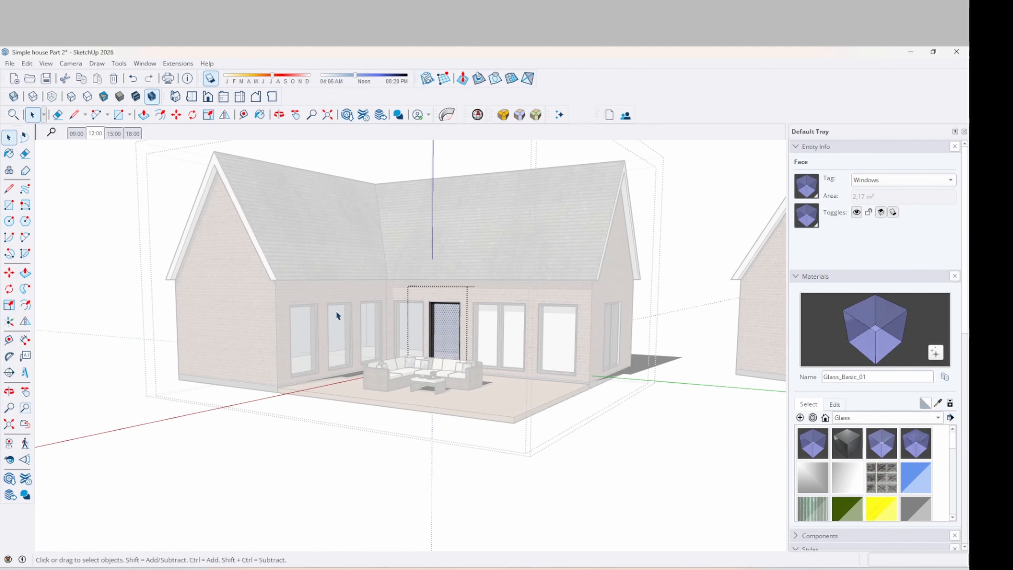
left_click(712, 388)
- Paint the pane of the single window at the far end of that terrace wall with Glass_Basic_01 and leave its group
scroll(508, 335, "up", 4)
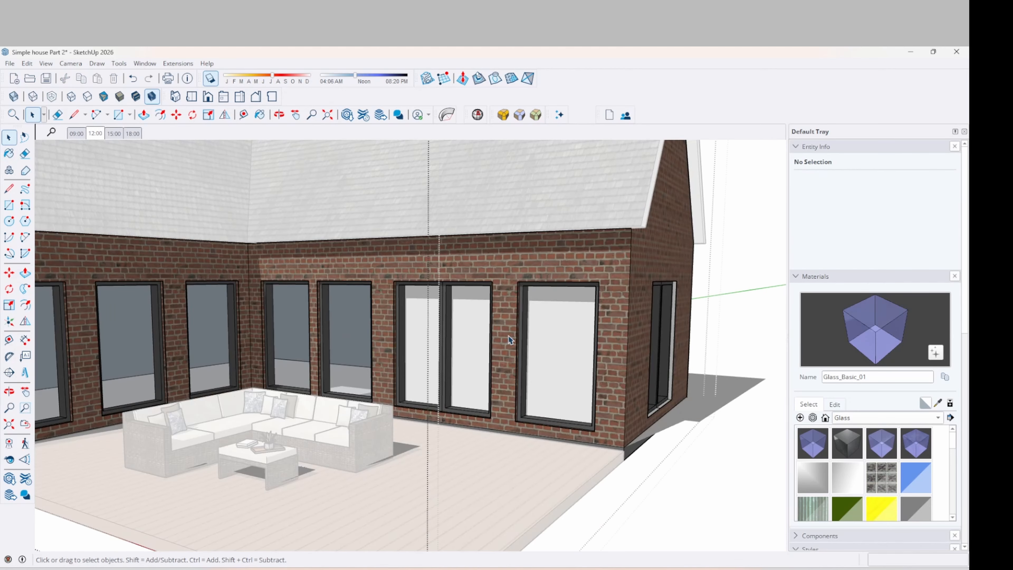
double_click(556, 342)
left_click(558, 342)
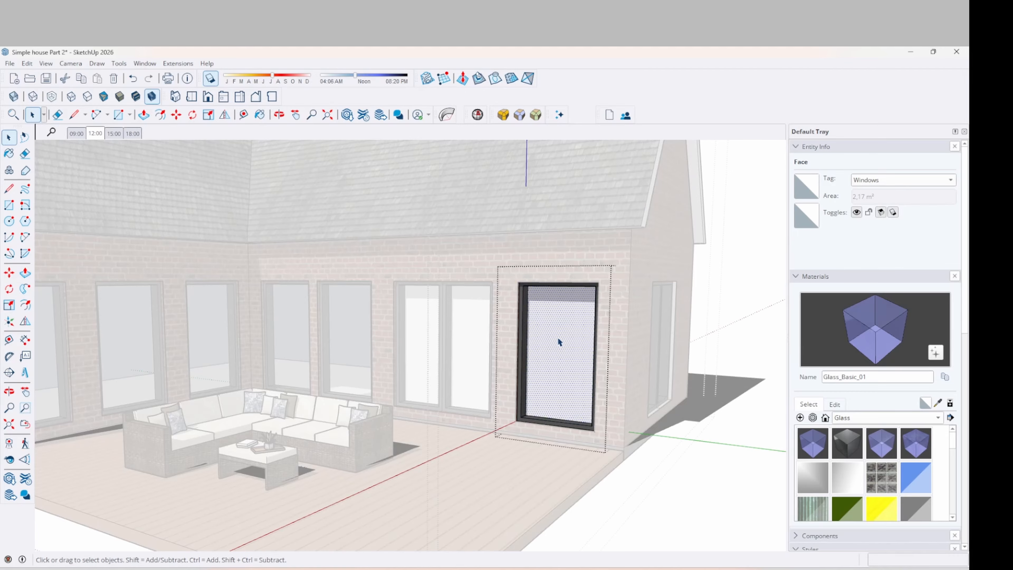
key("b")
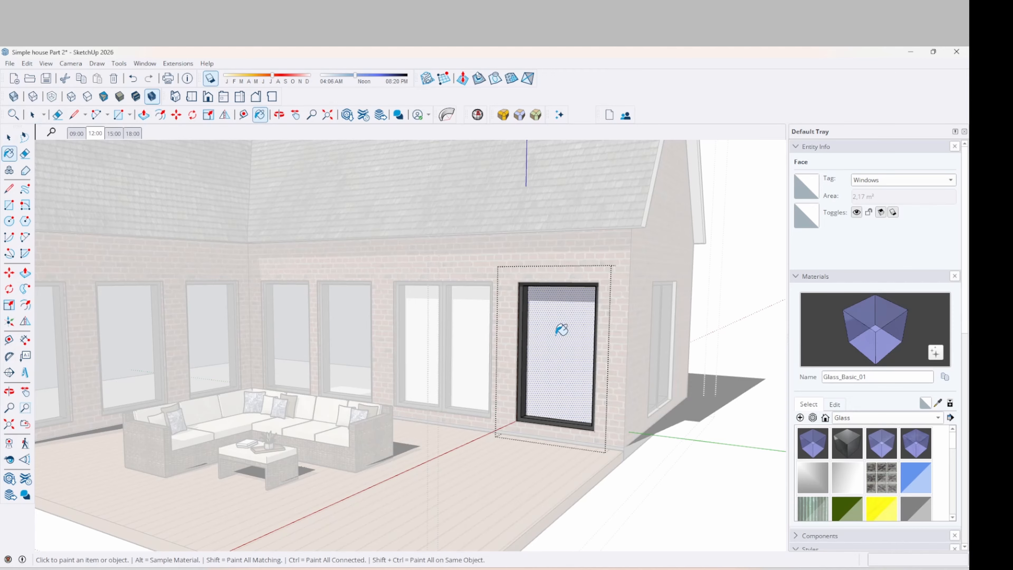
left_click(562, 329)
key("space")
left_click(666, 456)
- Glaze the double terrace window of the first house with Glass_Basic_01 and leave the house's groups
mouse_move(666, 456)
middle_mouse_down()
mouse_move(478, 359)
mouse_move(490, 347)
middle_mouse_up()
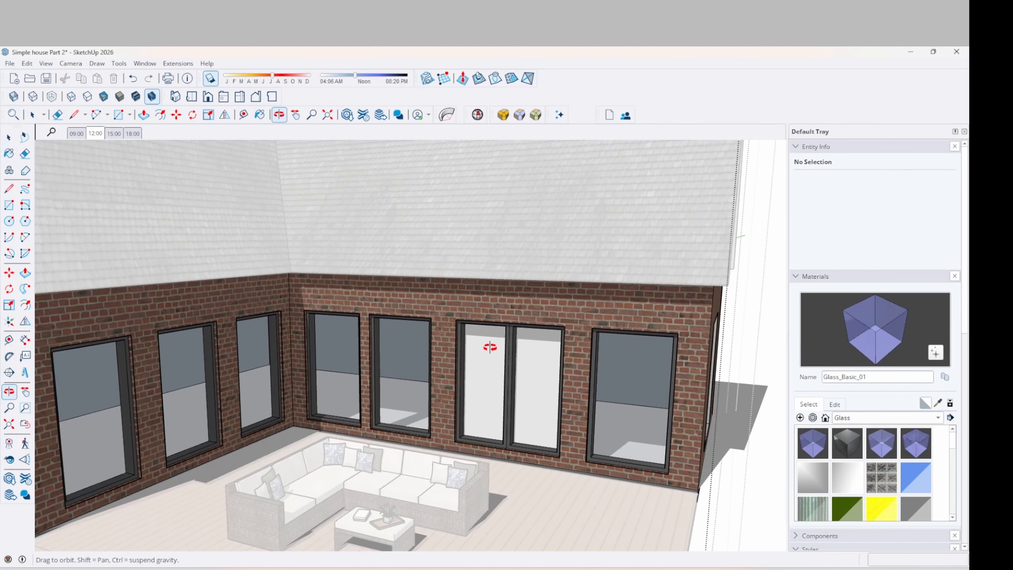
key("space")
scroll(538, 381, "up", 5)
double_click(532, 372)
left_click(532, 371)
scroll(532, 372, "down", 8)
middle_click_drag(532, 372, 493, 339)
left_click(509, 457)
scroll(340, 431, "down", 4)
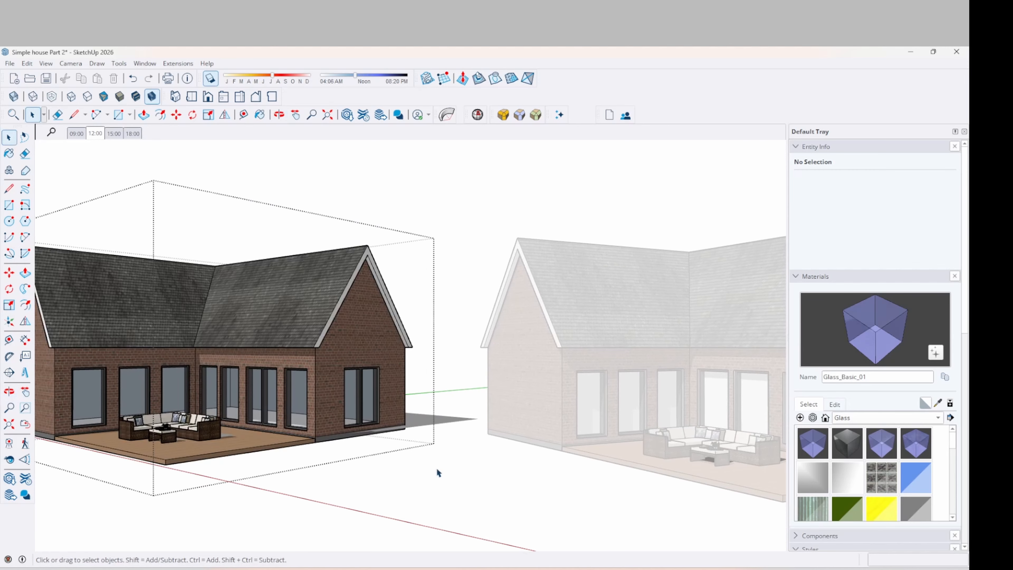
scroll(361, 437, "down", 3)
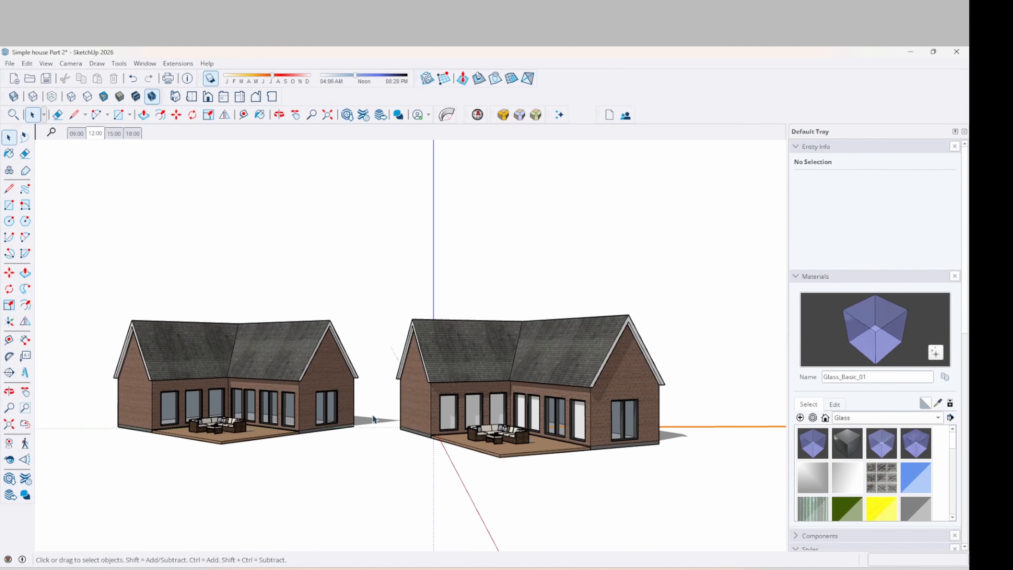
- Open the outermost terrace window component (1210x2110) of the second house for editing and select its pane face
scroll(471, 410, "up", 3)
scroll(337, 392, "down", 3)
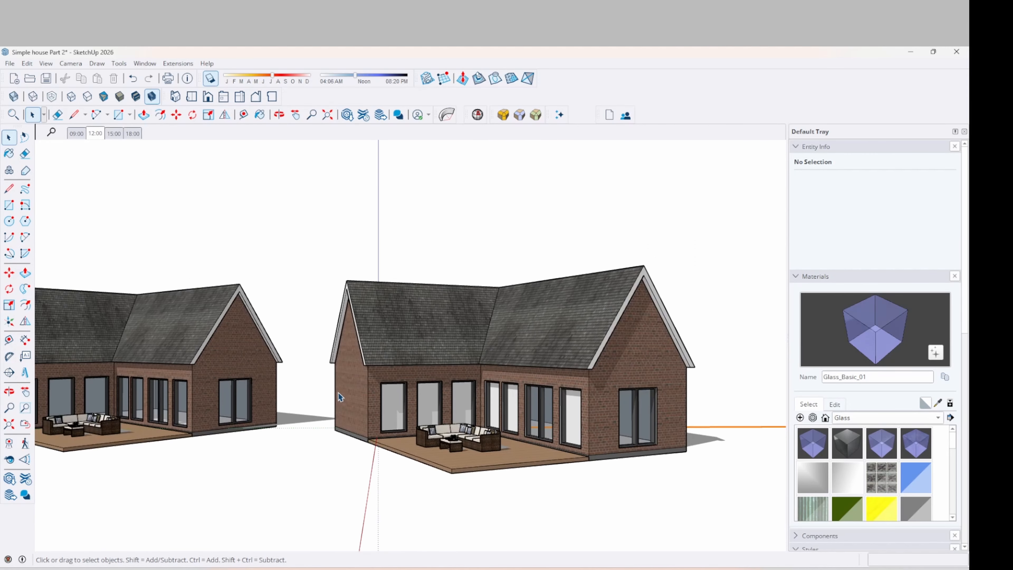
scroll(328, 411, "up", 5)
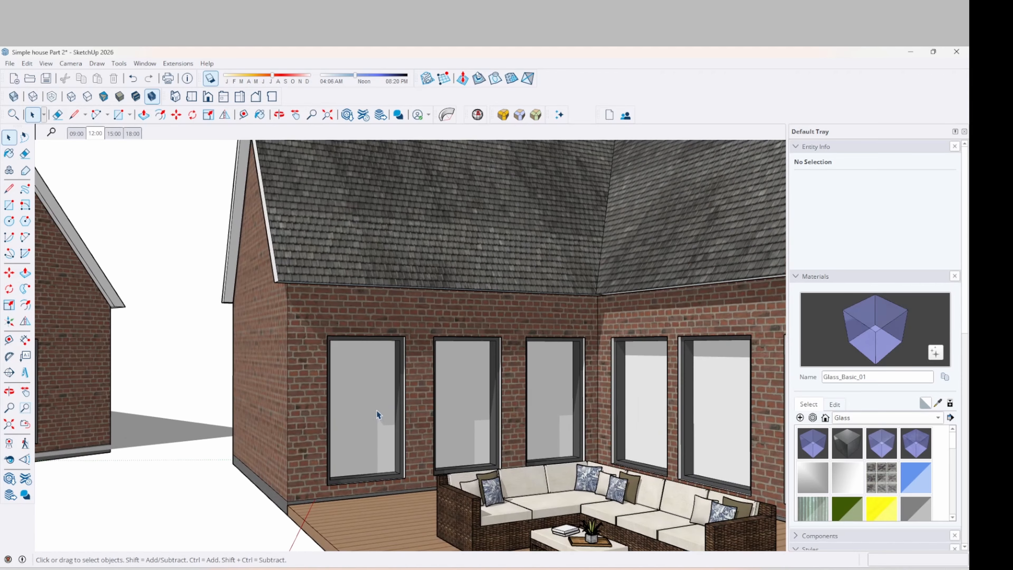
double_click(363, 407)
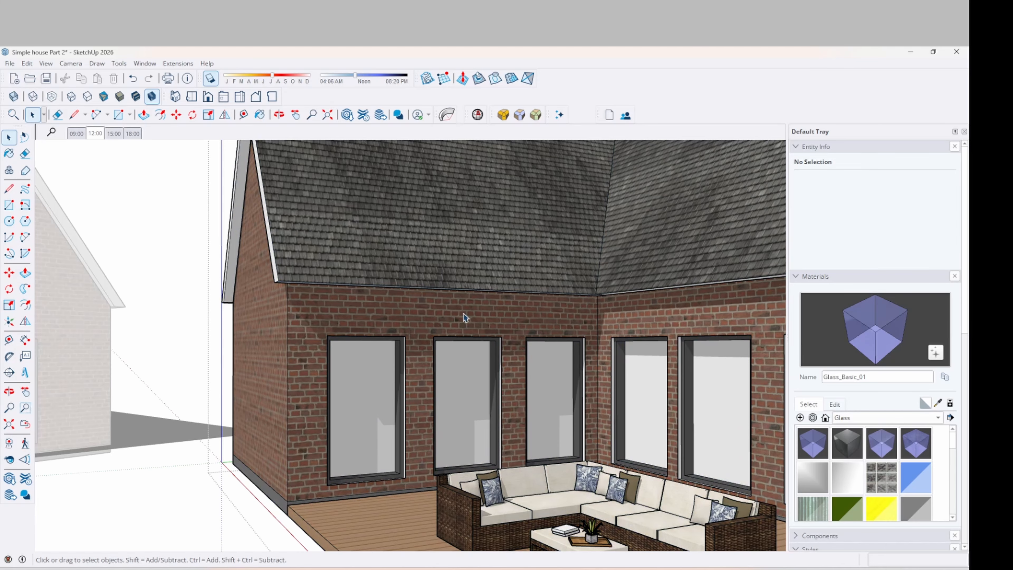
double_click(373, 398)
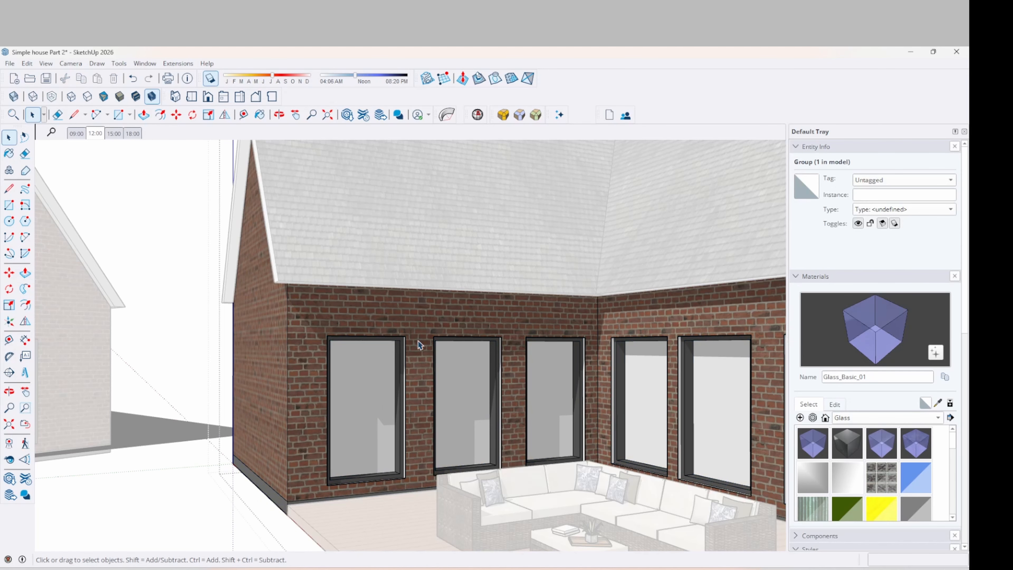
left_click(373, 404)
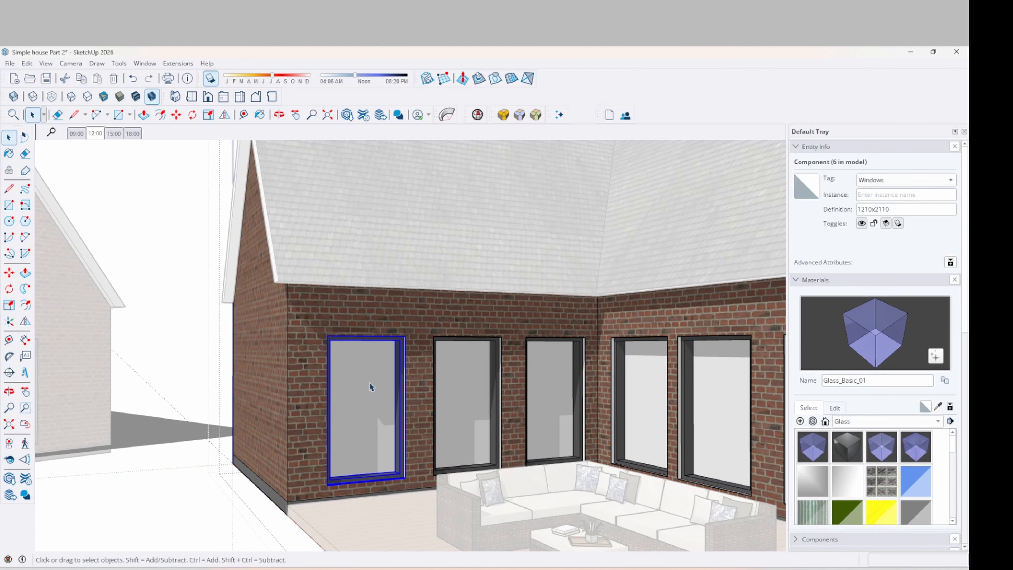
double_click(366, 398)
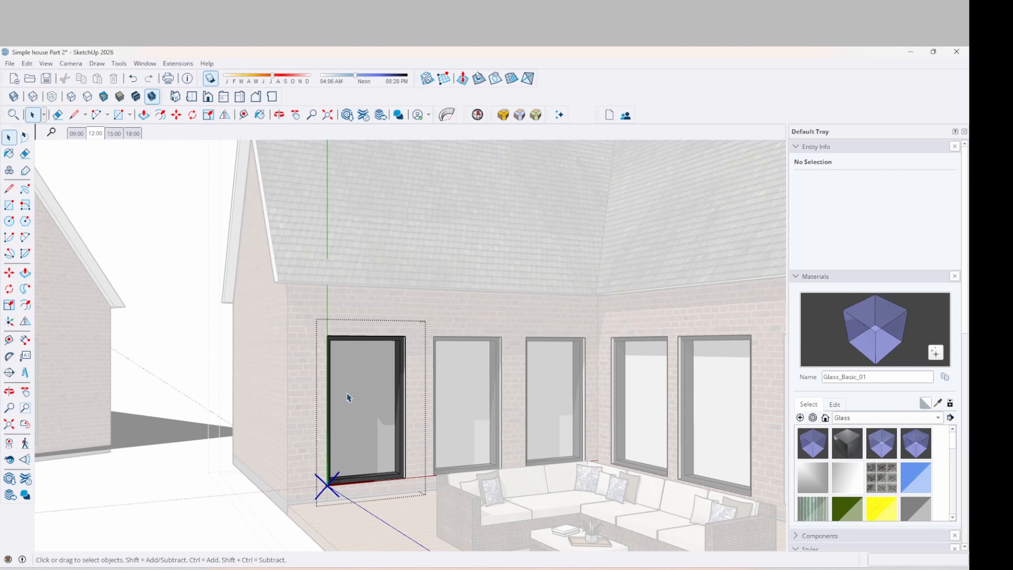
left_click(361, 394)
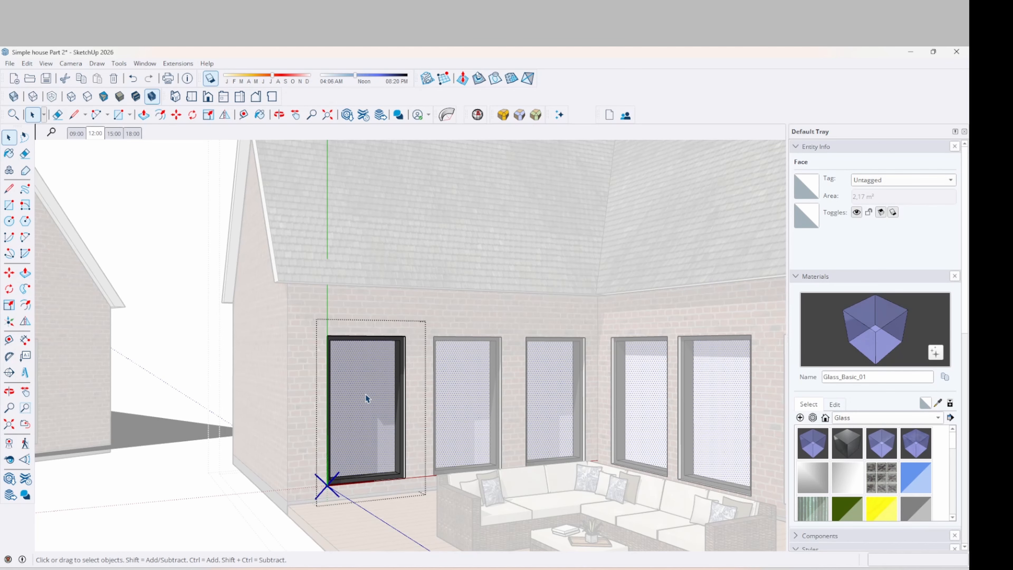
scroll(437, 420, "up", 3)
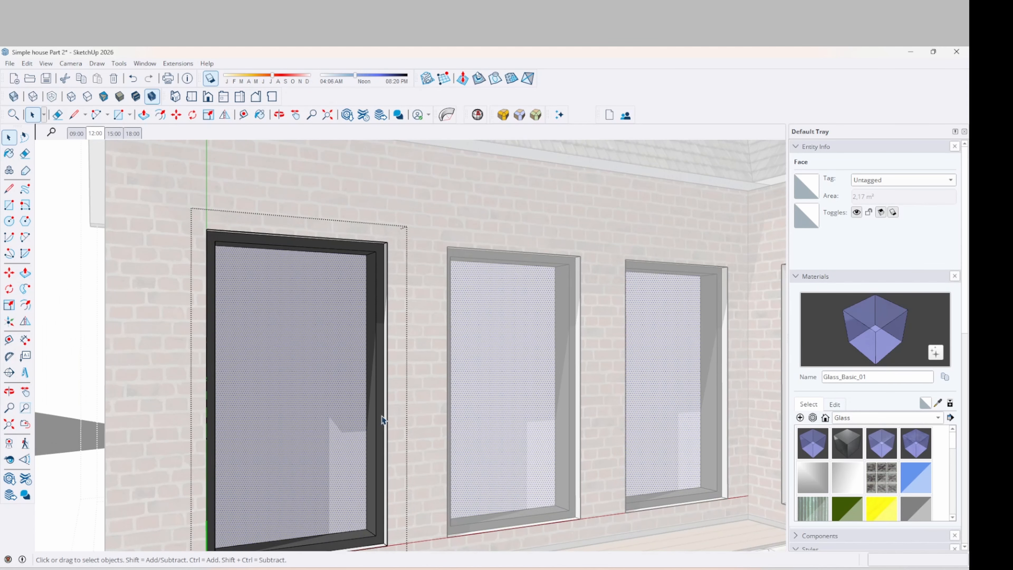
scroll(418, 336, "down", 3)
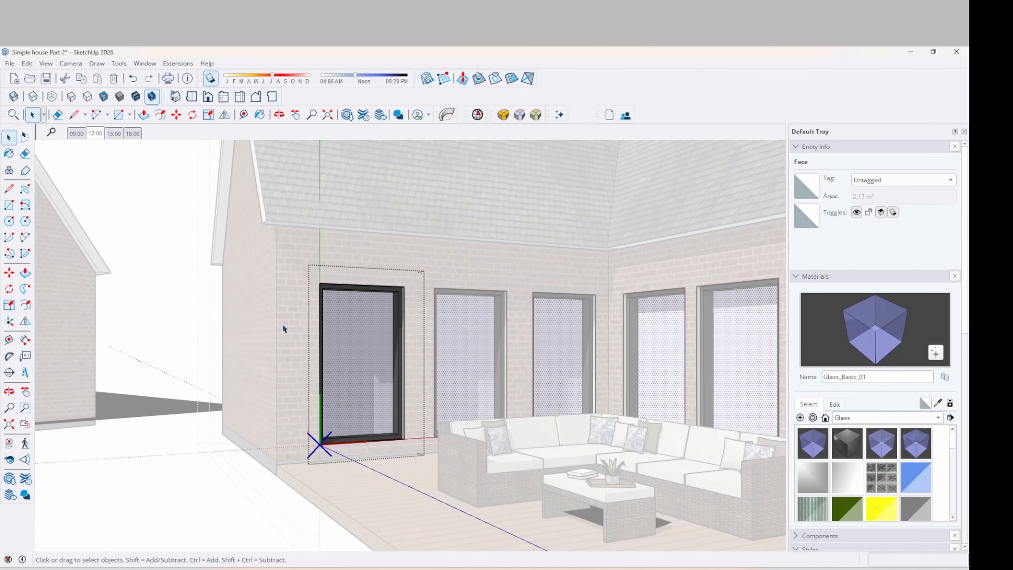
scroll(282, 324, "down", 2)
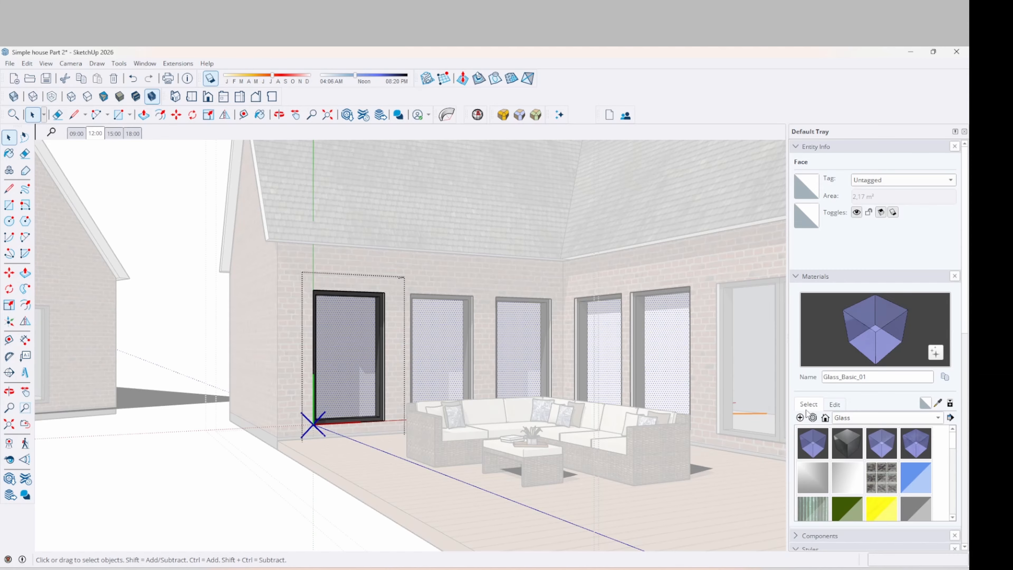
- Paint the selected component pane with Glass_Basic_01 from the Glass collection and leave the window and wall groups
left_click(813, 444)
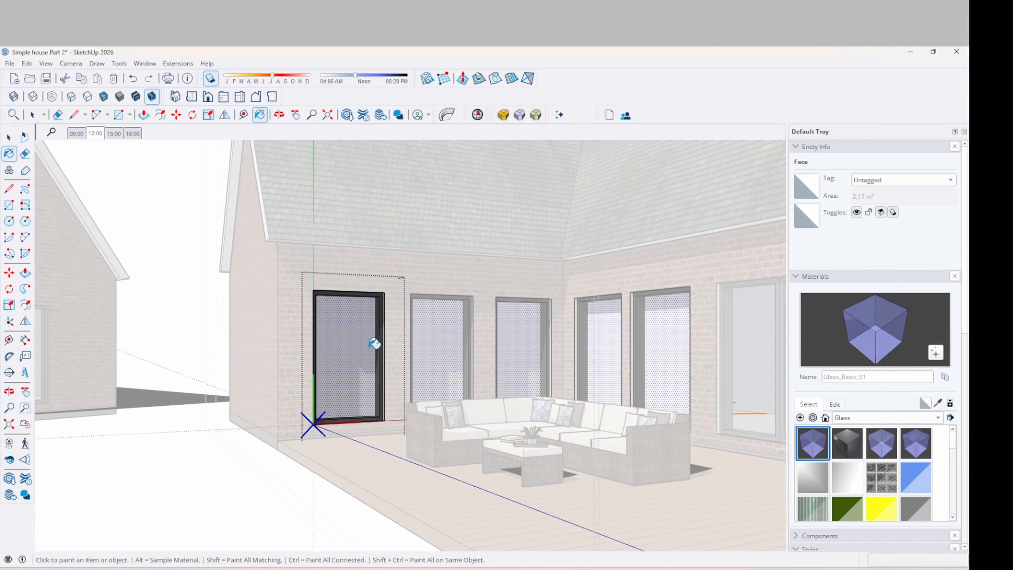
left_click(352, 347)
key("space")
left_click(170, 469)
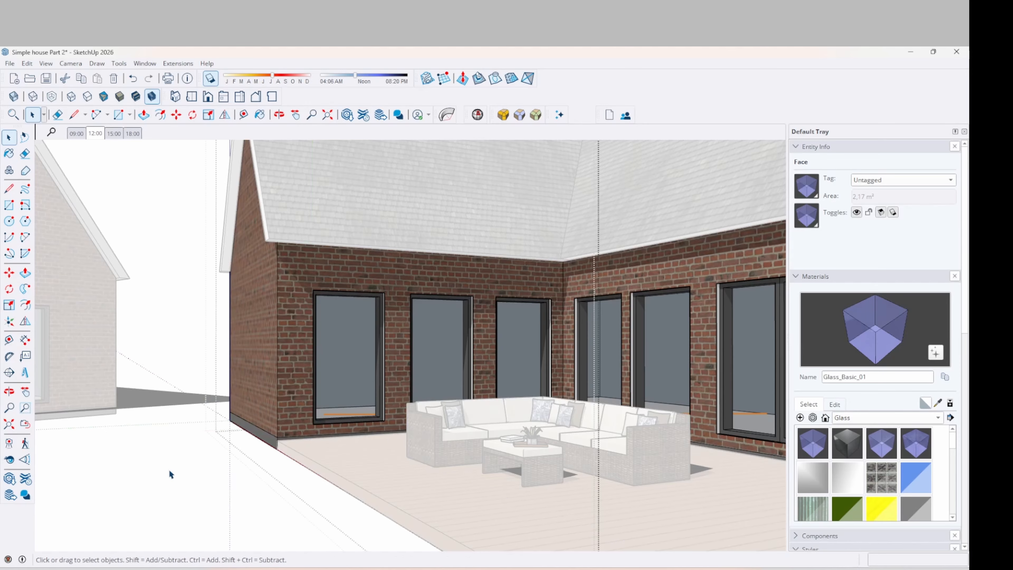
left_click(170, 470)
- Compare the glazed terrace windows of the two houses from several viewpoints
middle_click_drag(196, 445, 231, 464)
scroll(111, 406, "down", 5)
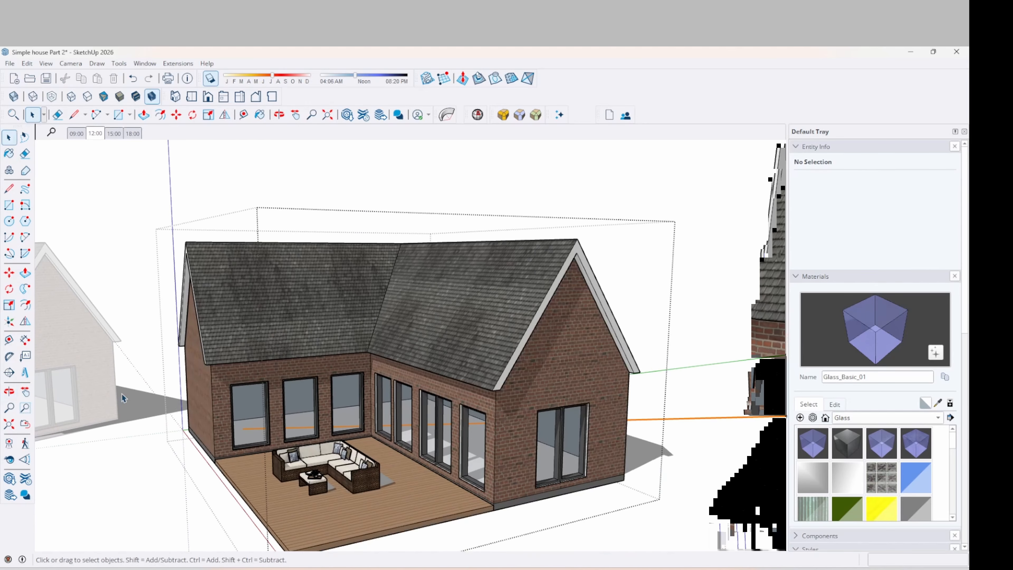
middle_click_drag(124, 398, 44, 375)
middle_click_drag(443, 399, 598, 367)
scroll(598, 368, "down", 3)
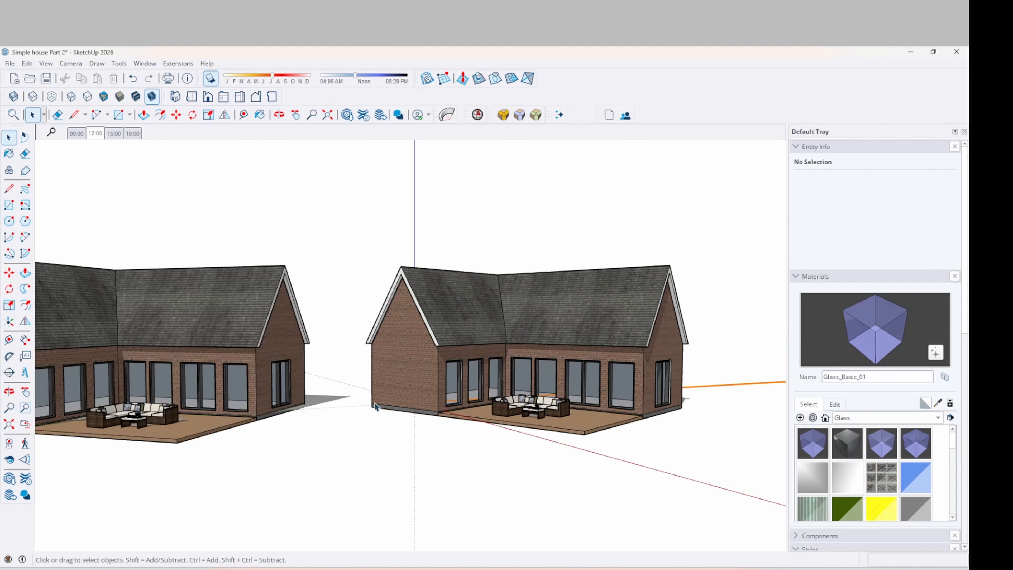
middle_click_drag(377, 407, 403, 427)
key("space")
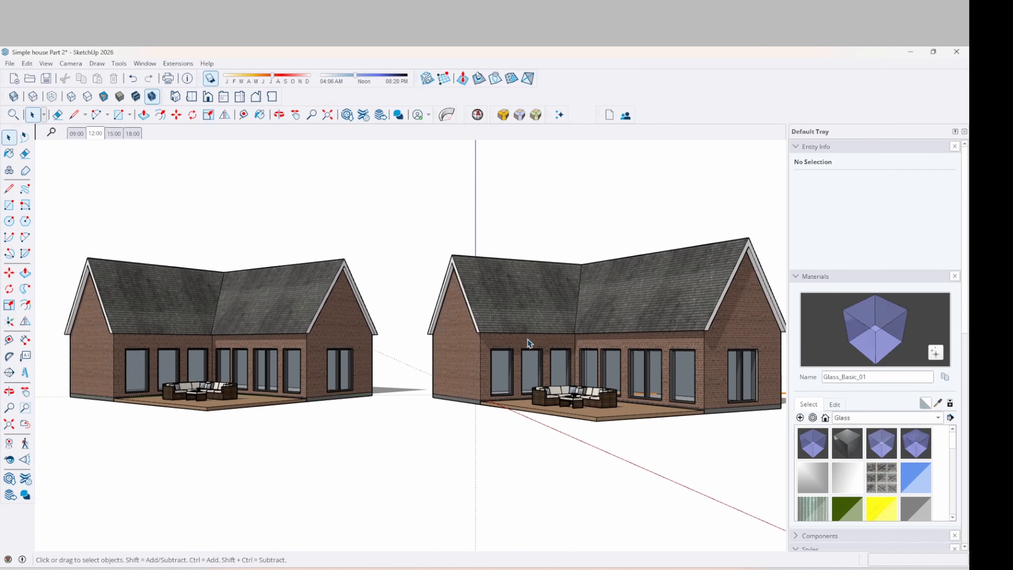
middle_click_drag(438, 470, 409, 488)
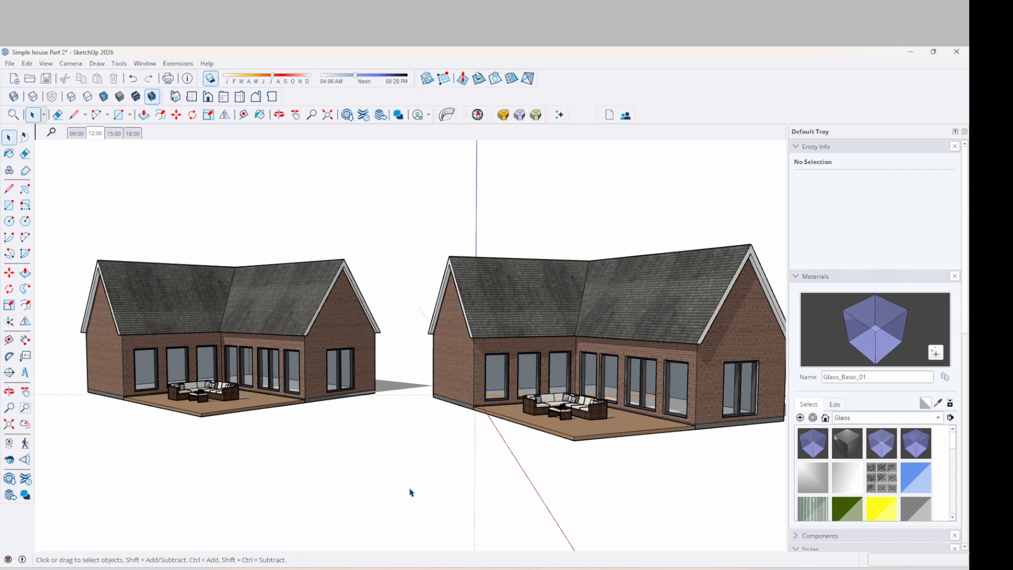